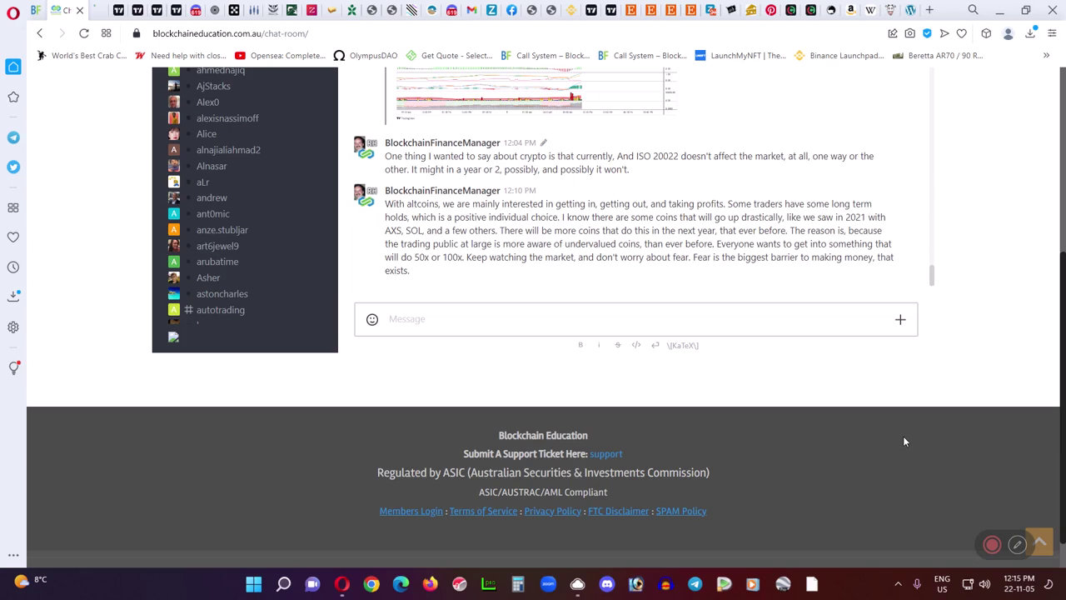
Go through Auto Trading and Spot Auto Trading to the Binance auto-trading page.
scroll(1065, 460, "up", 4)
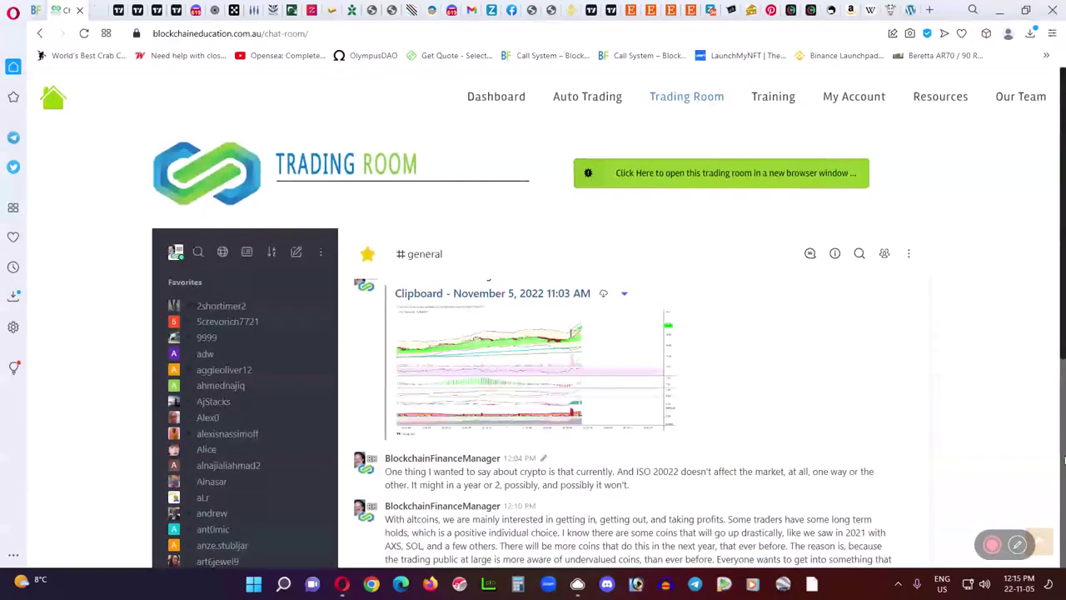
left_click(604, 102)
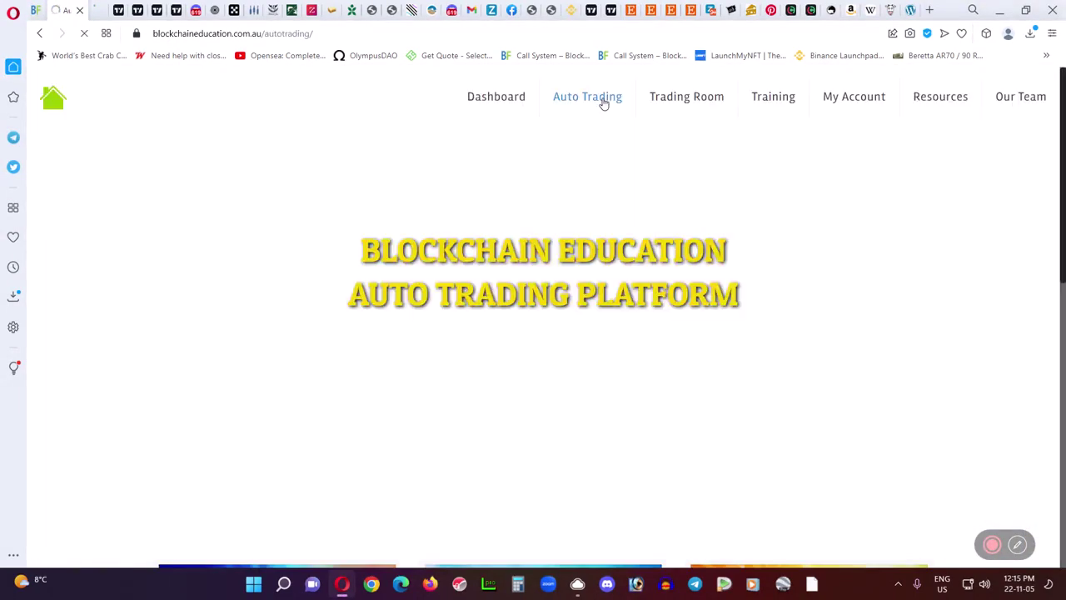
scroll(469, 312, "down", 6)
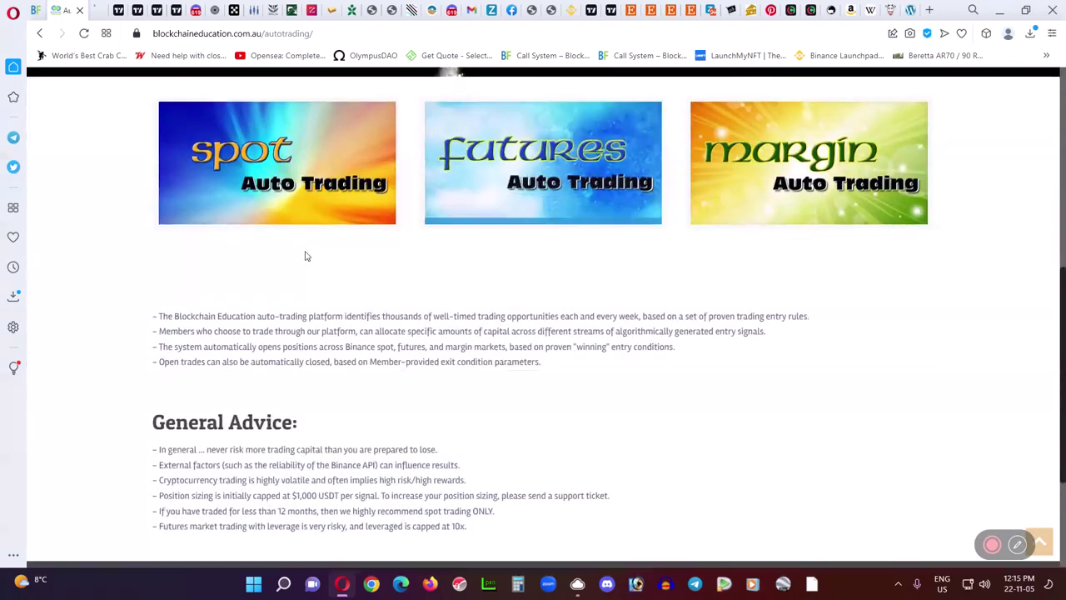
left_click(293, 130)
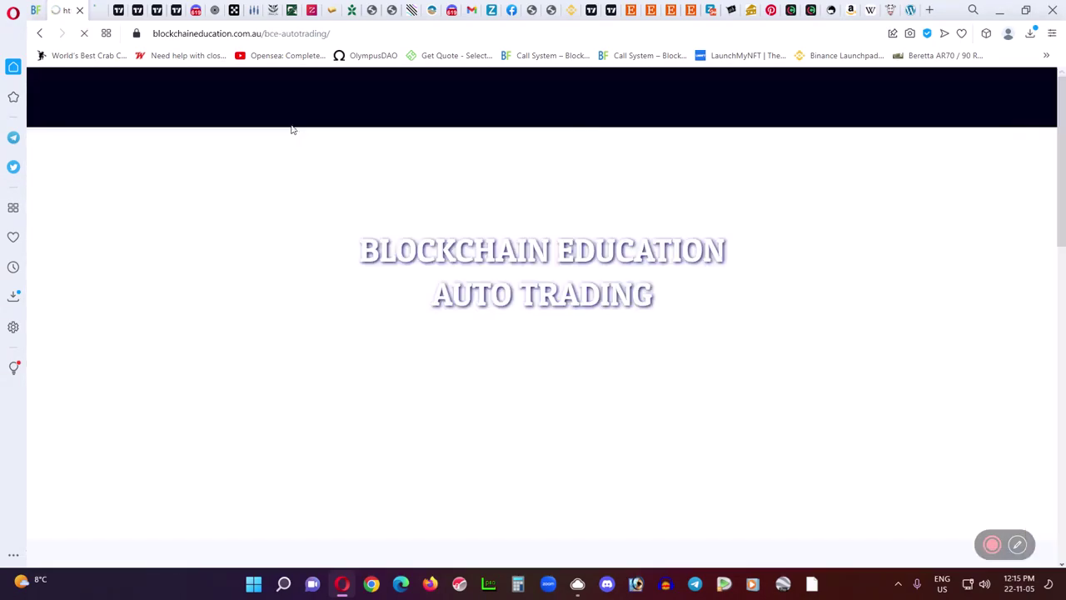
scroll(505, 285, "down", 3)
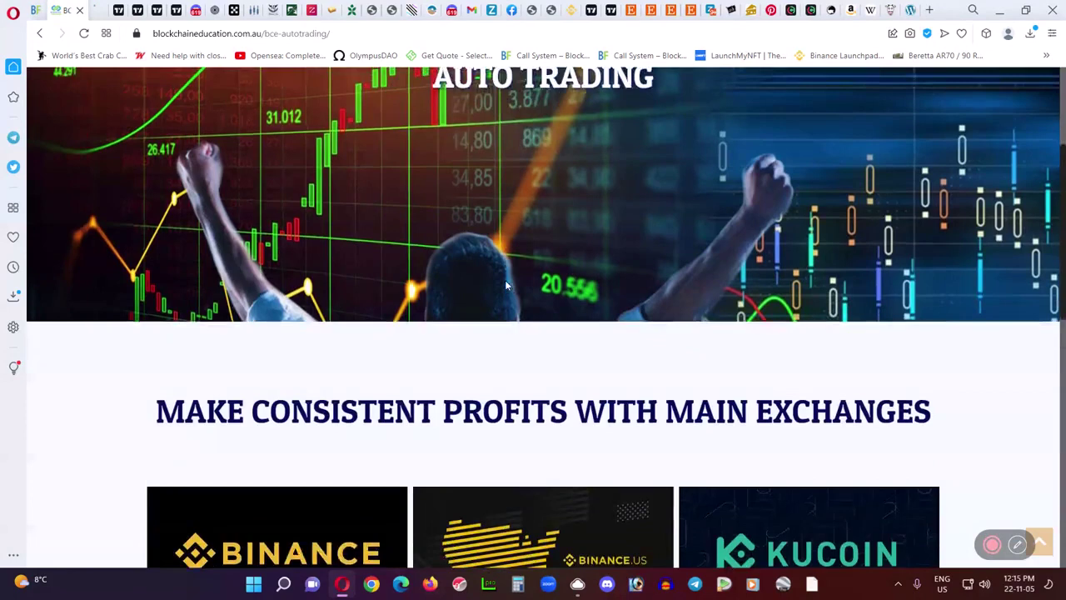
scroll(506, 286, "down", 3)
left_click(288, 276)
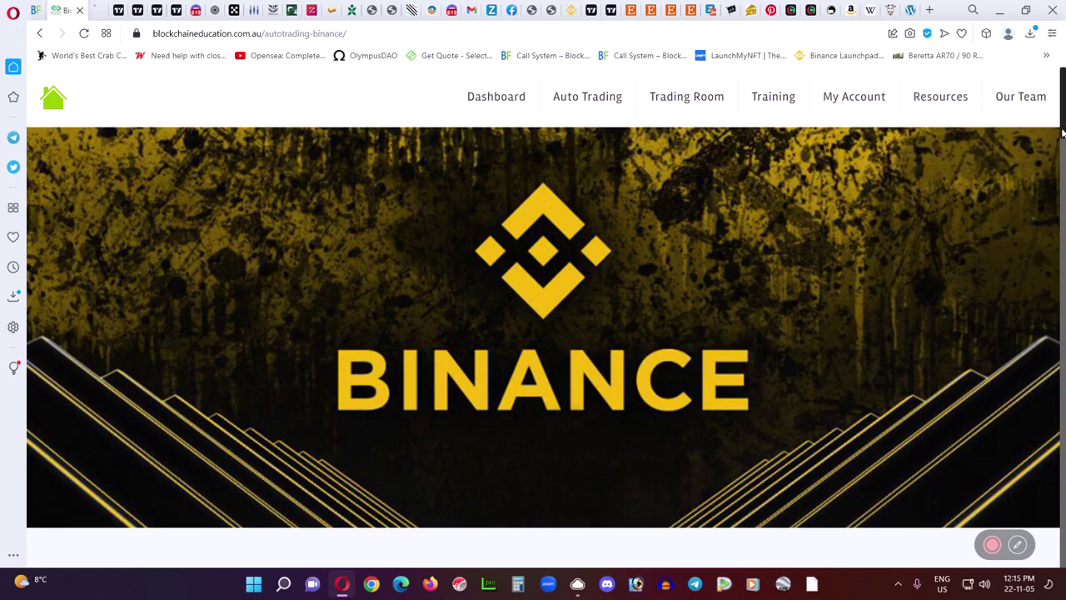
Scroll past the CAT Trading Signals cards to the BCE Managed Trades and Warren Buffett 100 cards.
left_click_drag(1063, 133, 1064, 215)
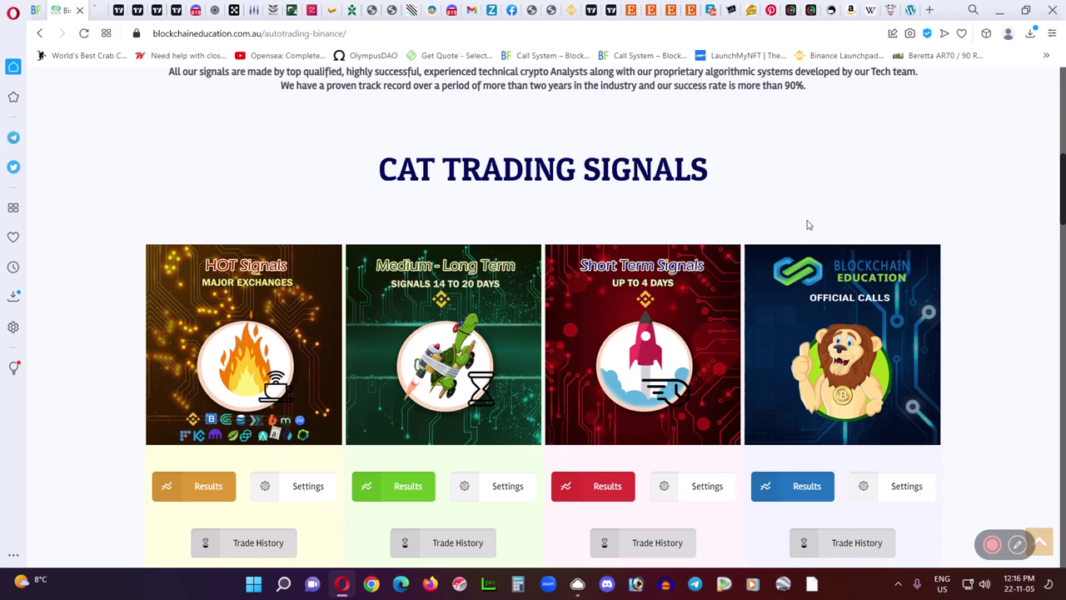
scroll(1063, 202, "down", 1)
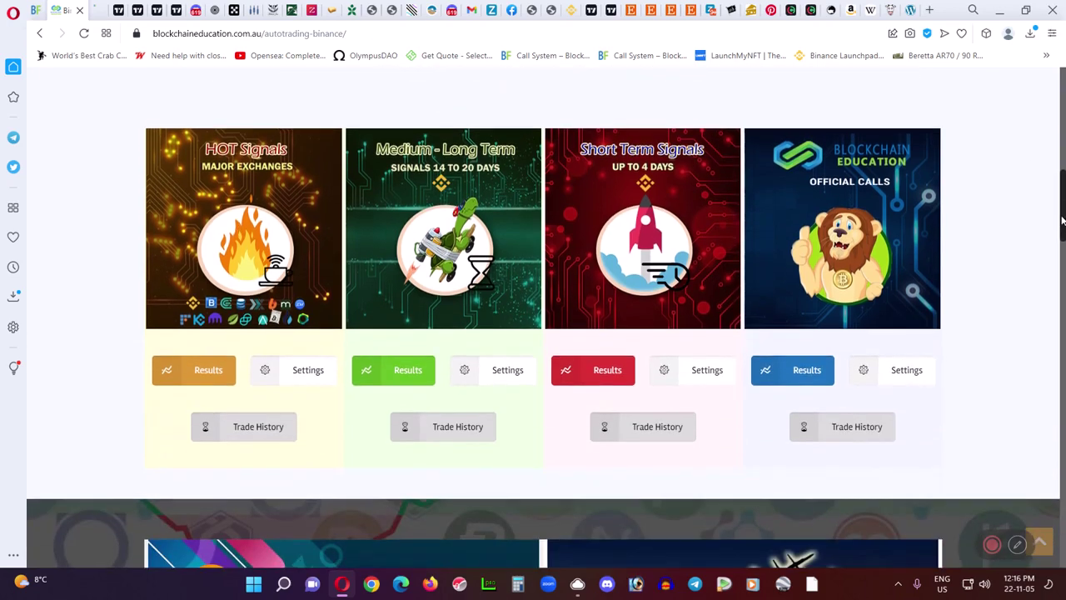
scroll(255, 391, "down", 4)
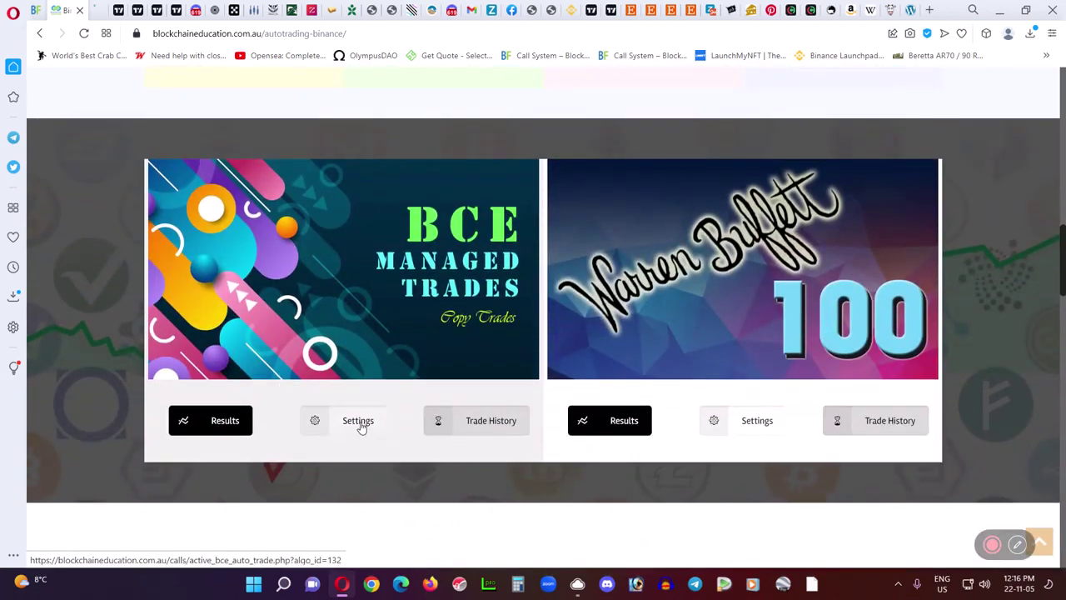
Open BCE Managed Trades settings and review the 120.00 per-signal and 1000.00 budget amounts.
left_click(360, 423)
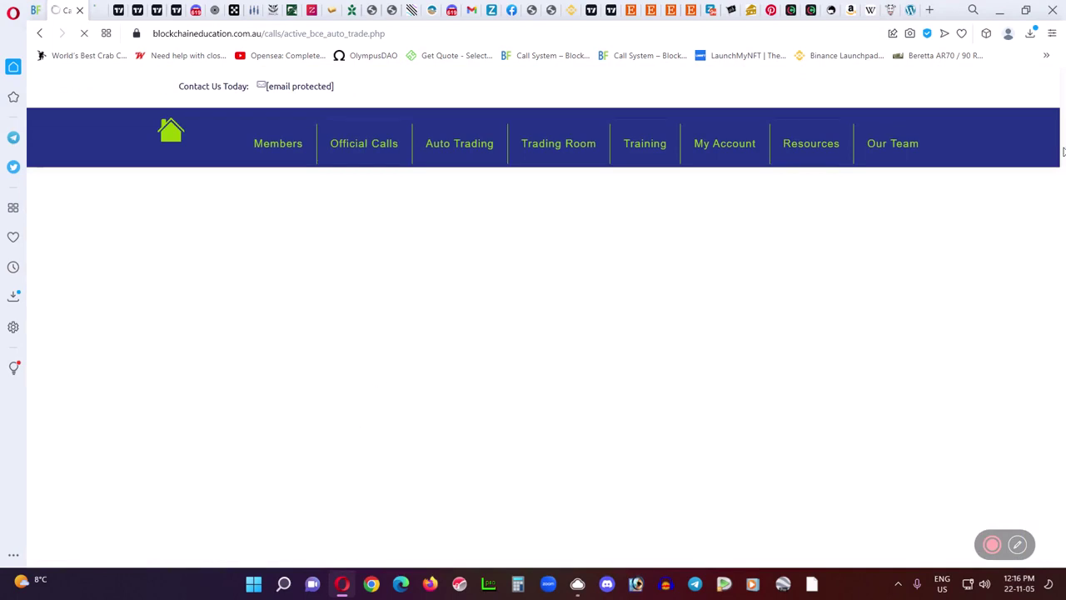
left_click_drag(1063, 151, 1063, 217)
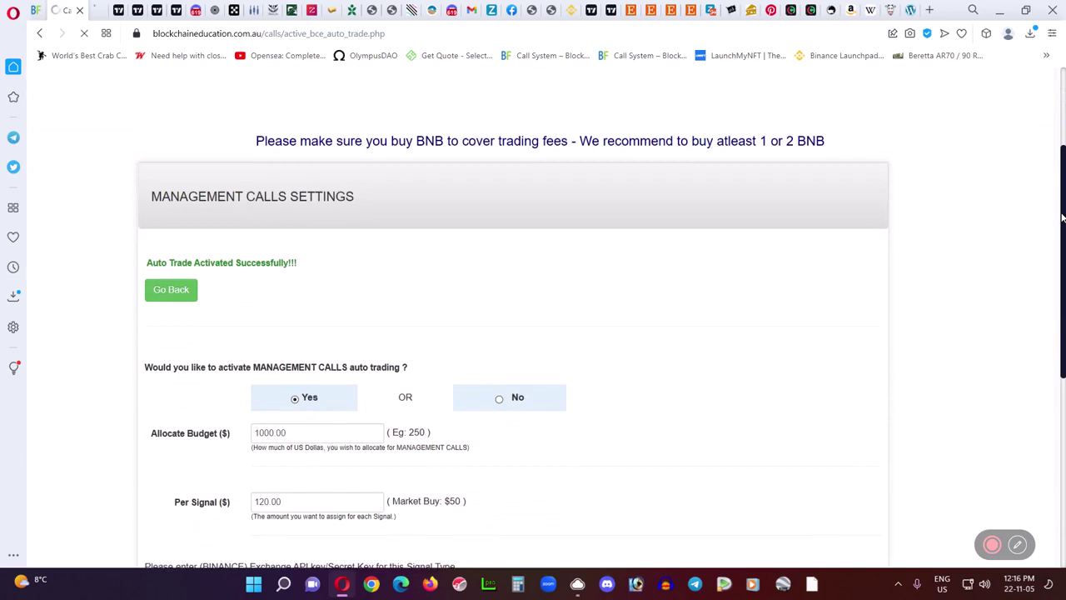
left_click(294, 504)
double_click(291, 502)
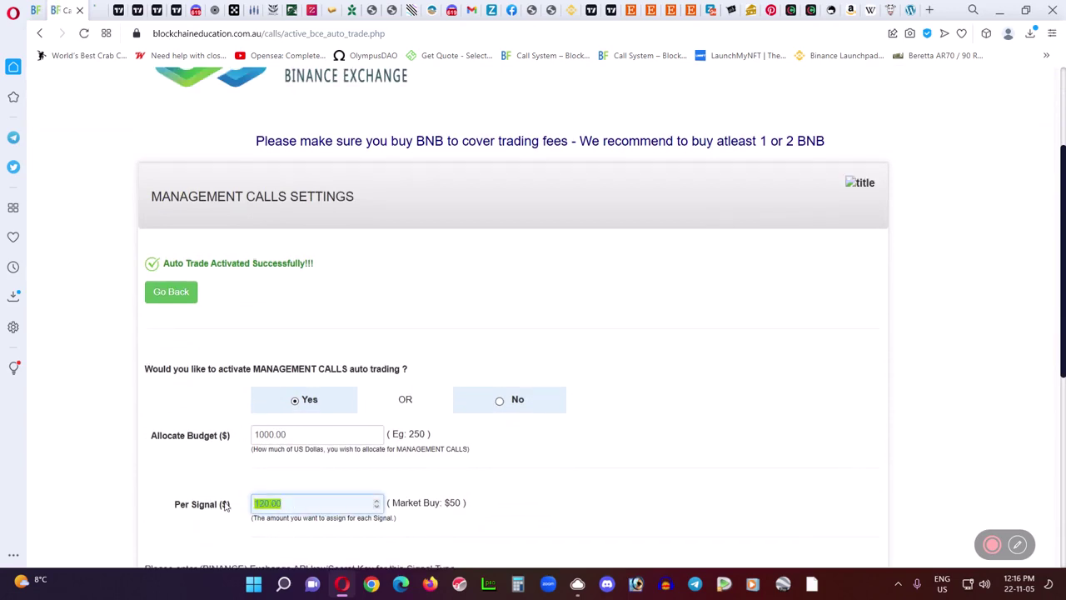
left_click(292, 502)
left_click_drag(298, 503, 242, 505)
left_click(293, 439)
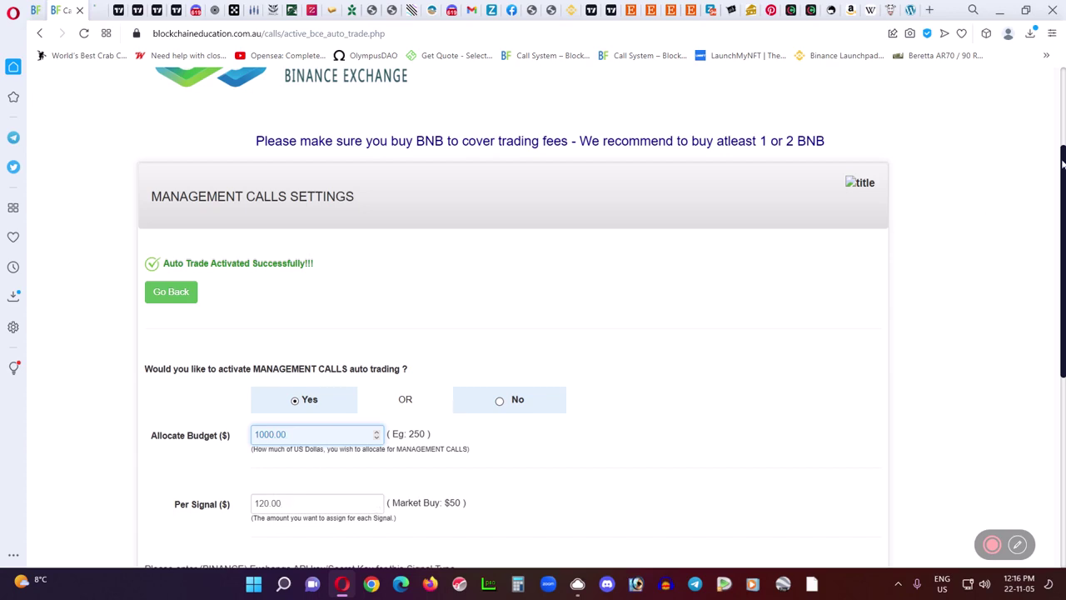
Check the budget, per-signal, Spot API and Spot Secret key fields, then go back unchanged.
left_click_drag(1064, 170, 1064, 285)
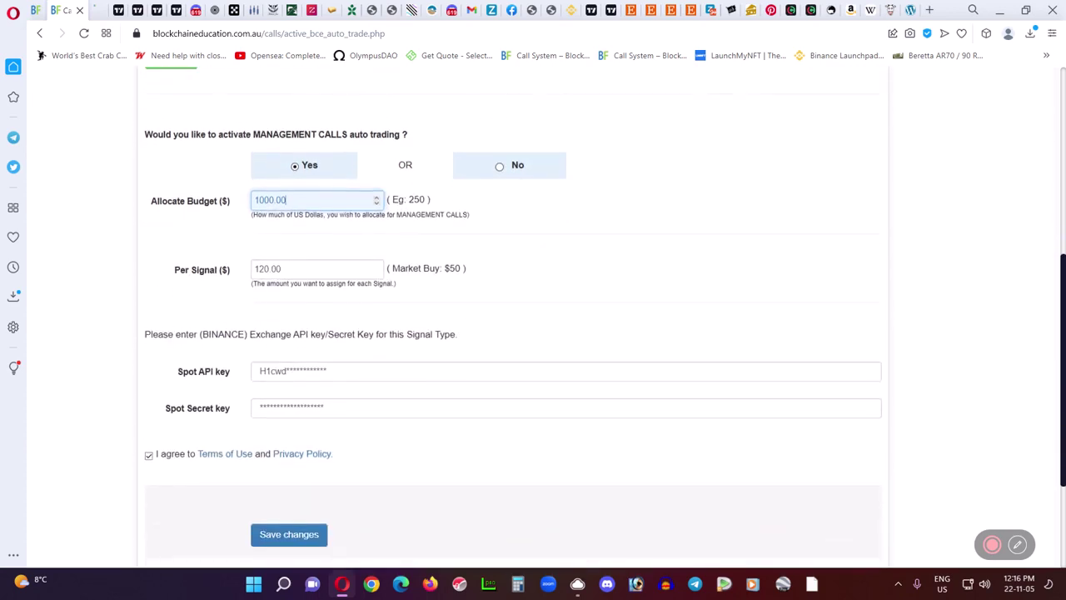
left_click(346, 372)
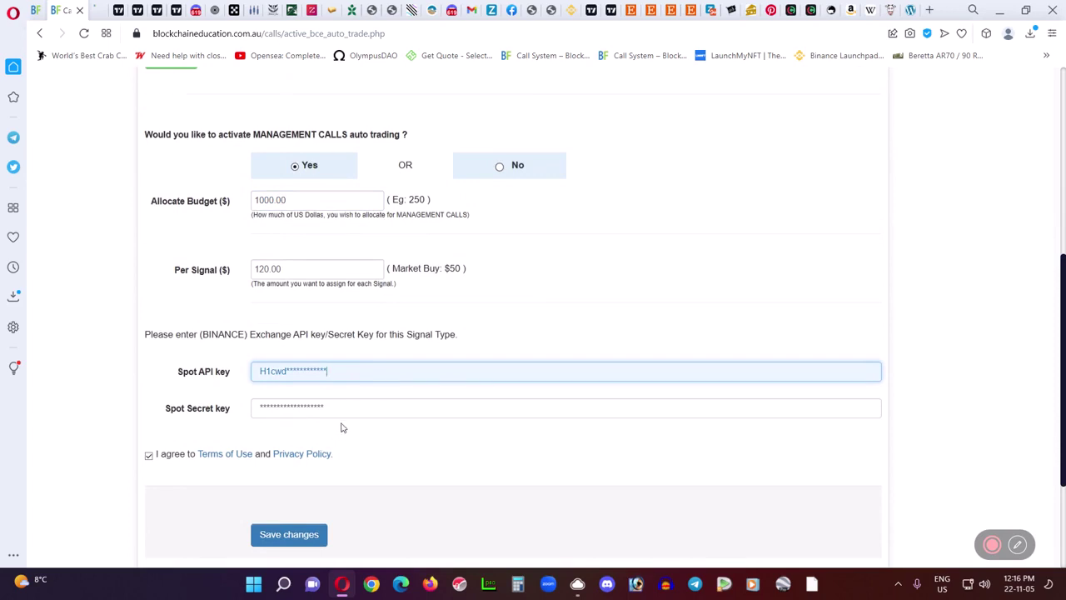
left_click(312, 201)
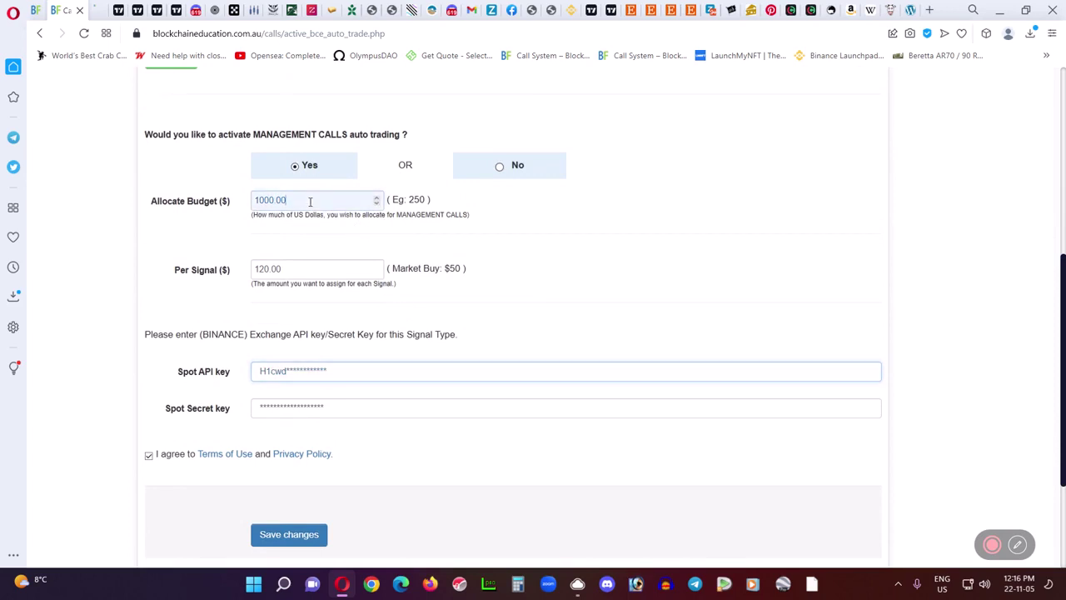
left_click(304, 271)
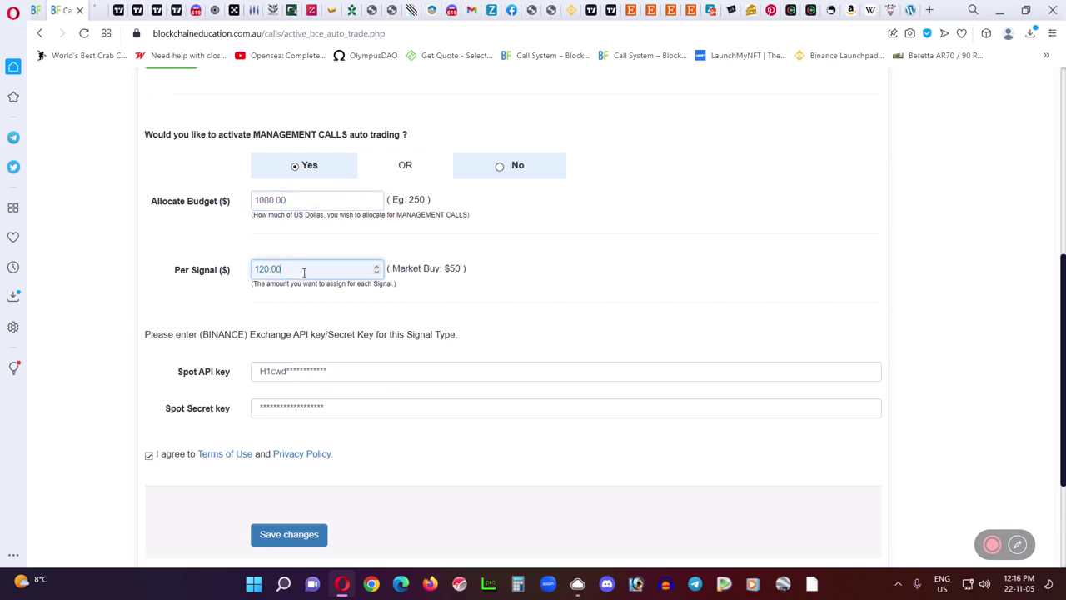
left_click(343, 370)
left_click(329, 408)
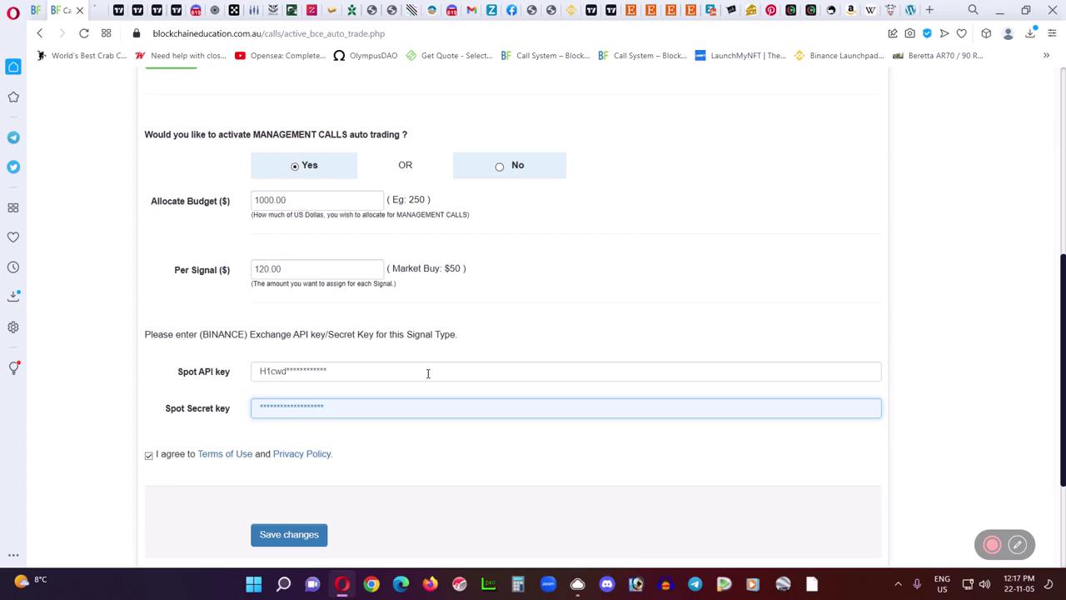
left_click(40, 37)
Open the BCE Managed Trades results dashboard from the Binance auto-trading page.
scroll(501, 327, "down", 1)
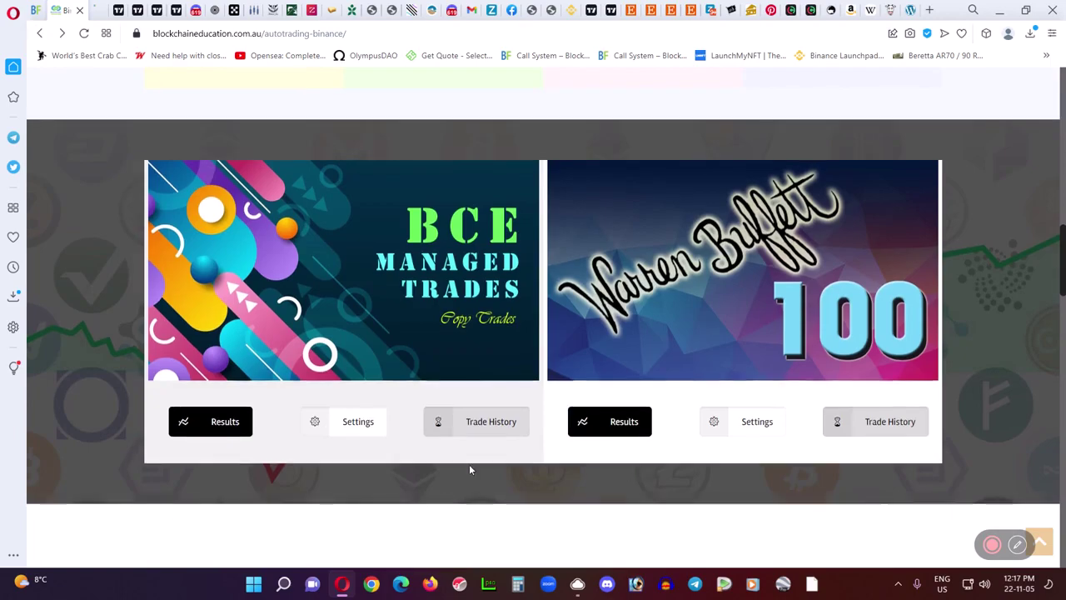
scroll(469, 464, "up", 5)
scroll(471, 467, "down", 6)
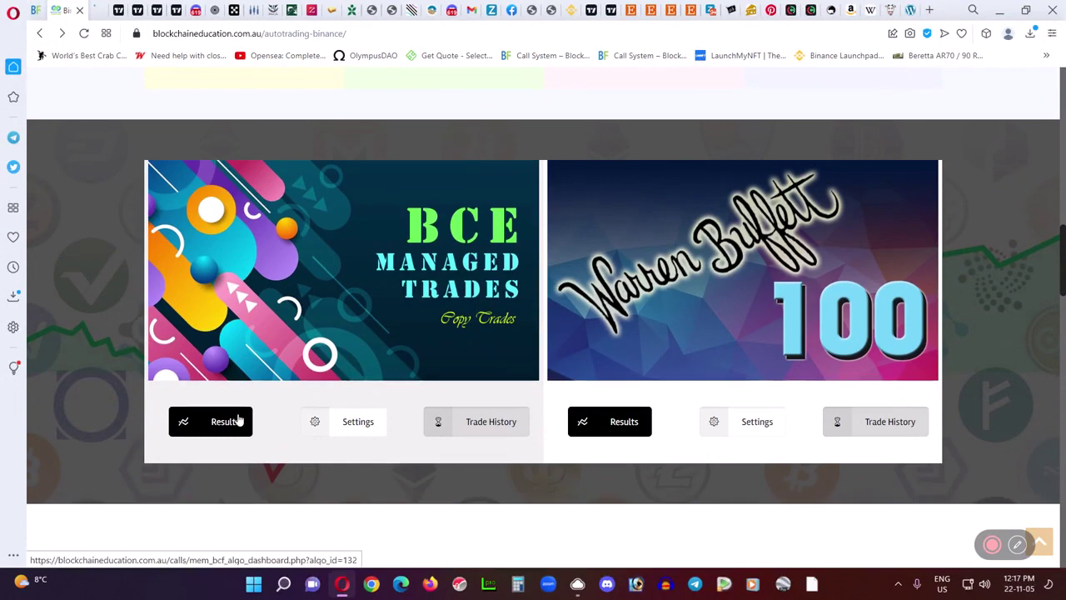
left_click(238, 420)
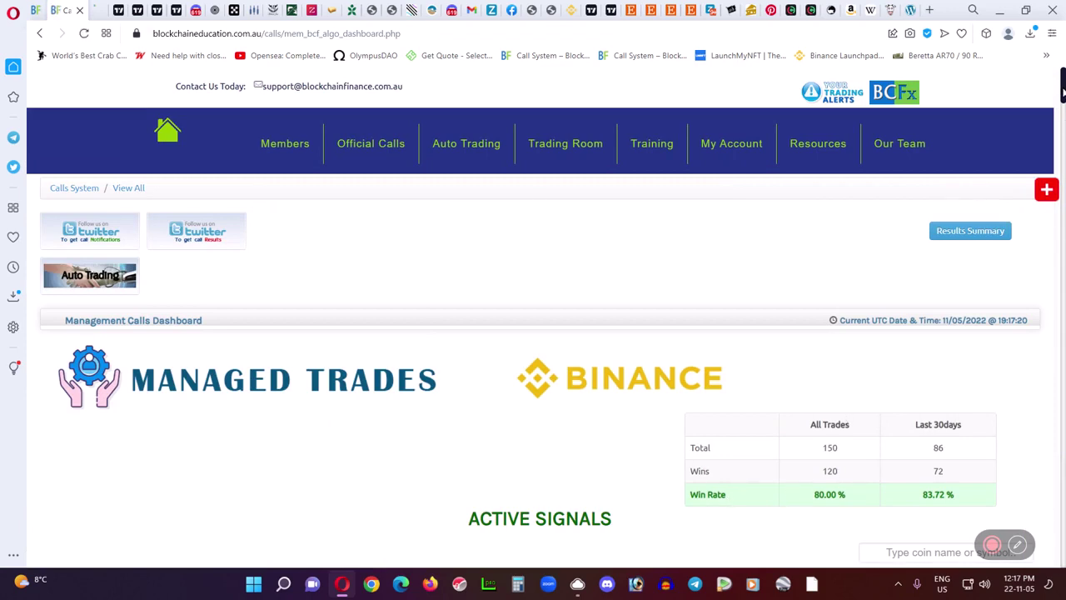
Review the results (150 trades, 120 wins, 80.00% win rate) and return to the top.
scroll(1062, 95, "down", 1)
left_click_drag(1063, 95, 1062, 112)
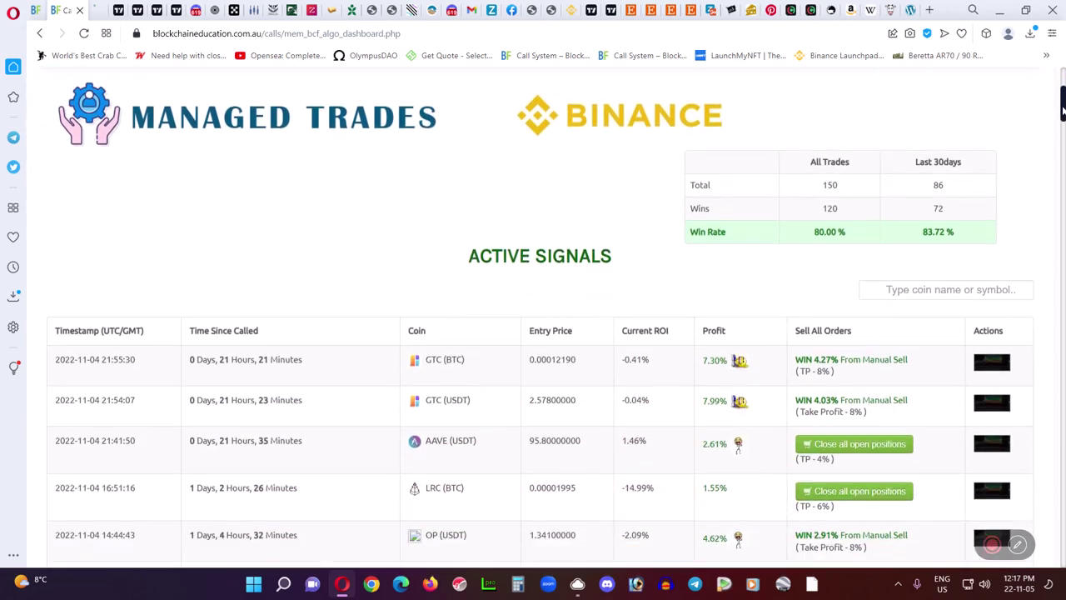
scroll(657, 318, "down", 2)
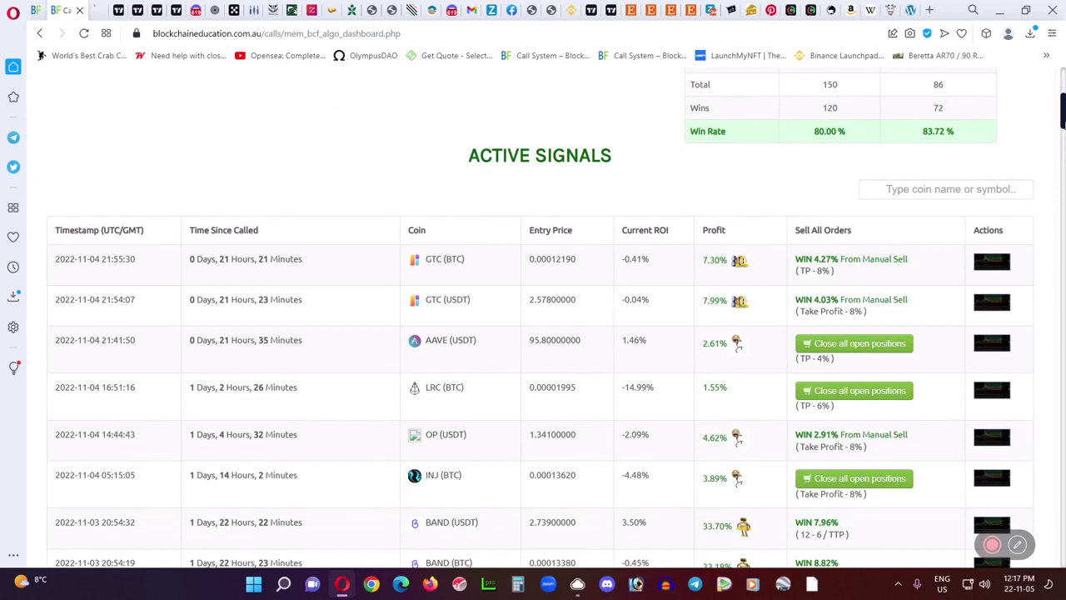
scroll(1063, 170, "down", 1)
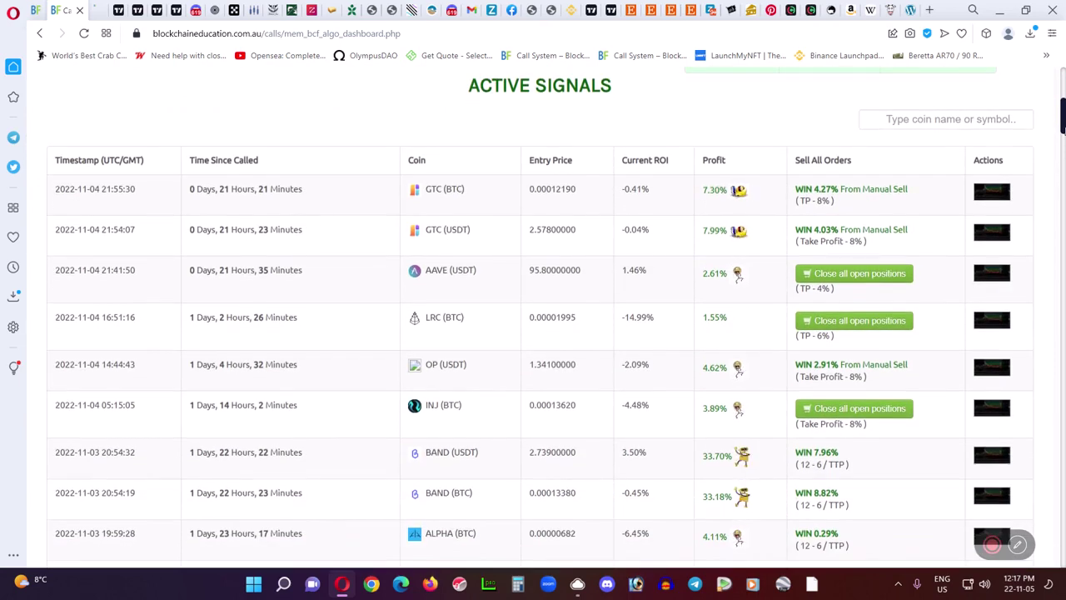
scroll(540, 318, "down", 1)
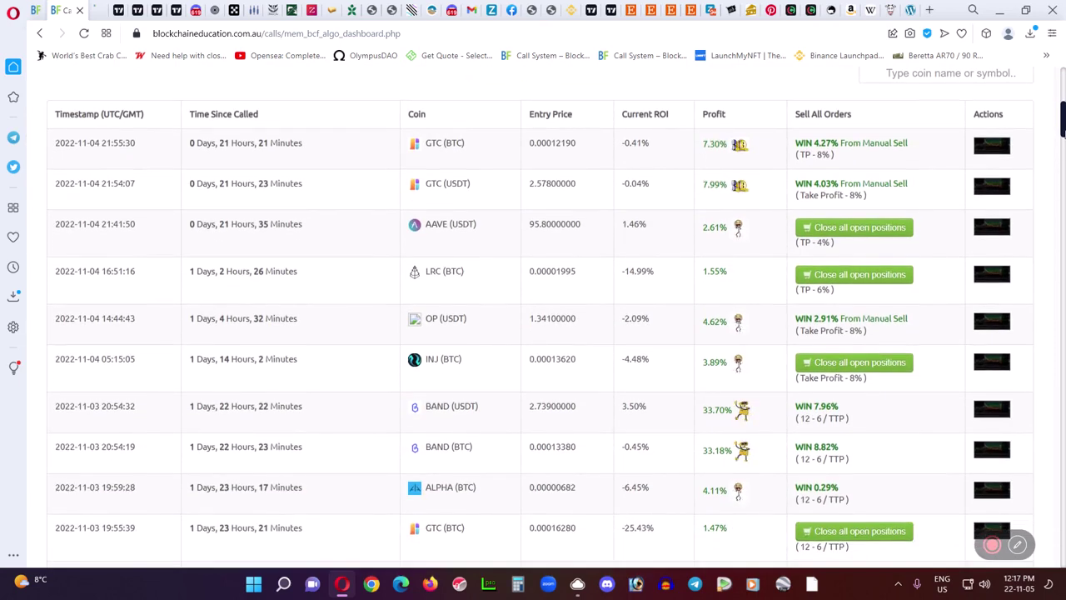
scroll(541, 319, "down", 3)
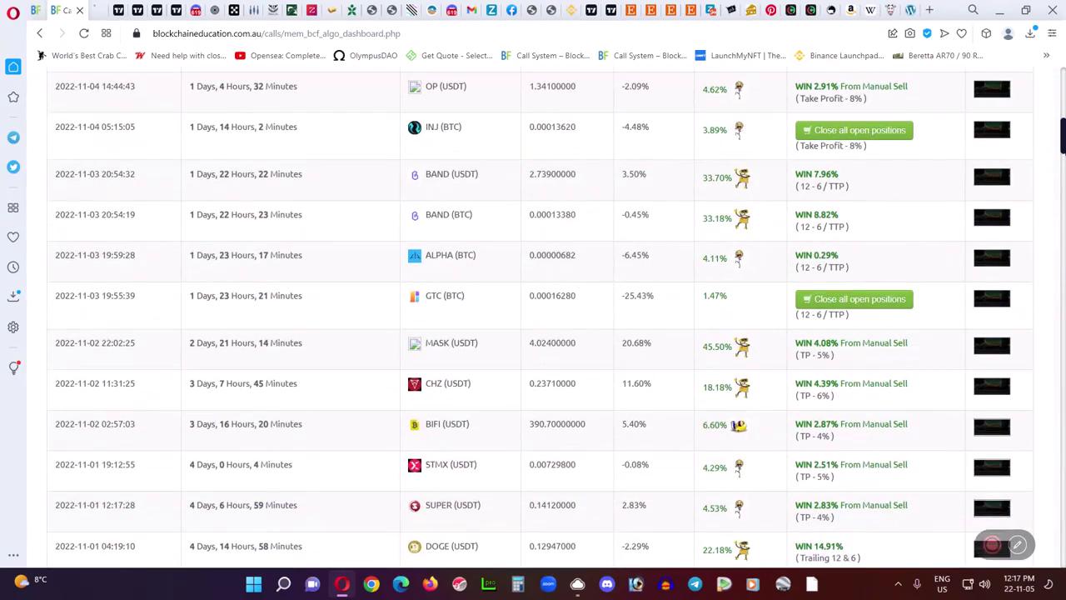
scroll(539, 318, "down", 2)
scroll(540, 318, "down", 1)
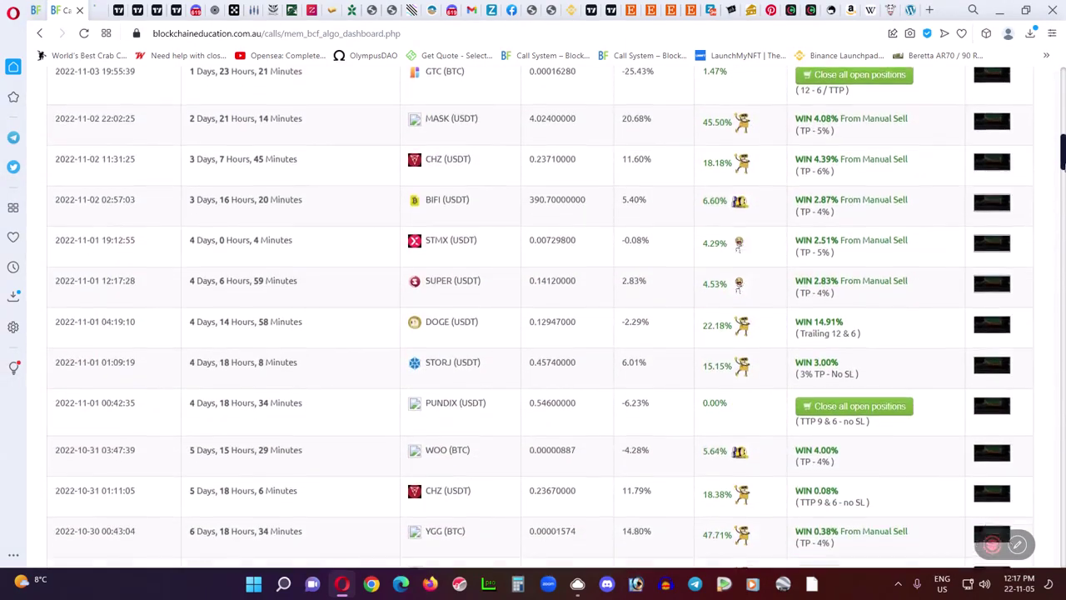
scroll(528, 196, "down", 1)
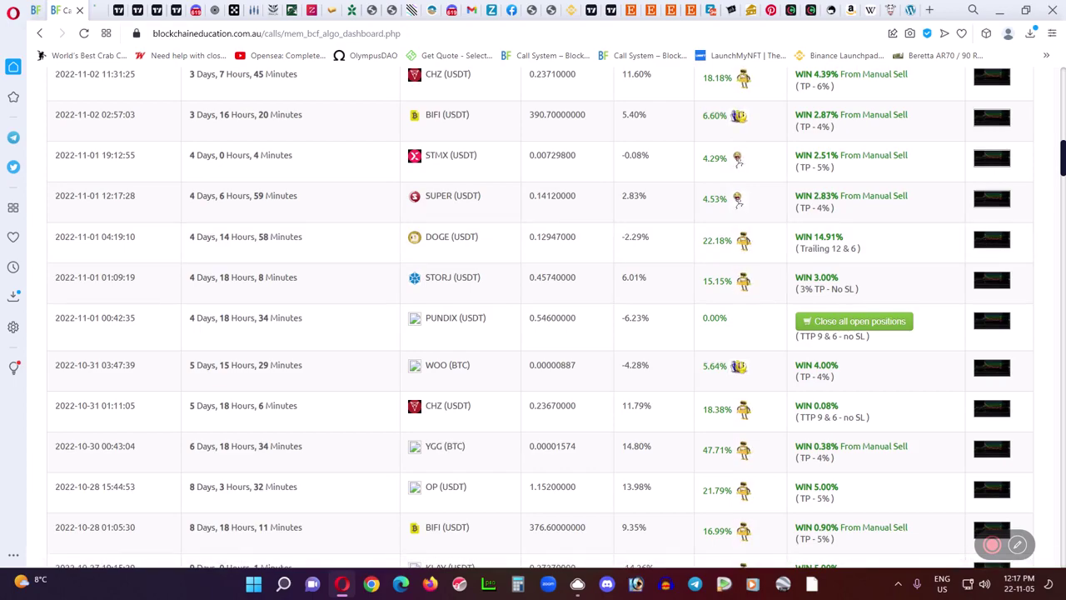
left_click_drag(1063, 158, 1063, 84)
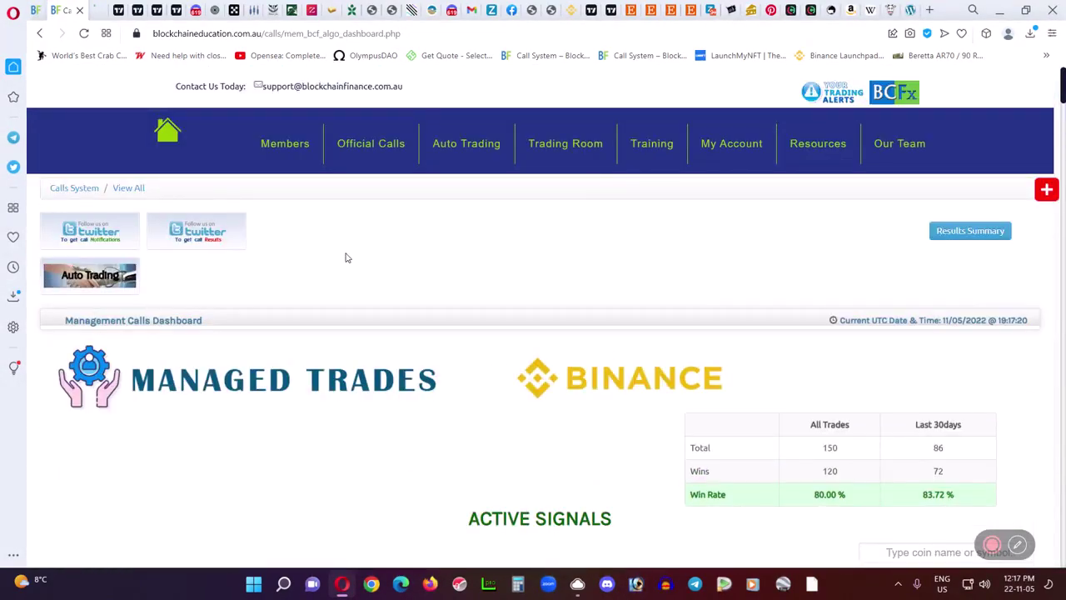
mouse_move(366, 147)
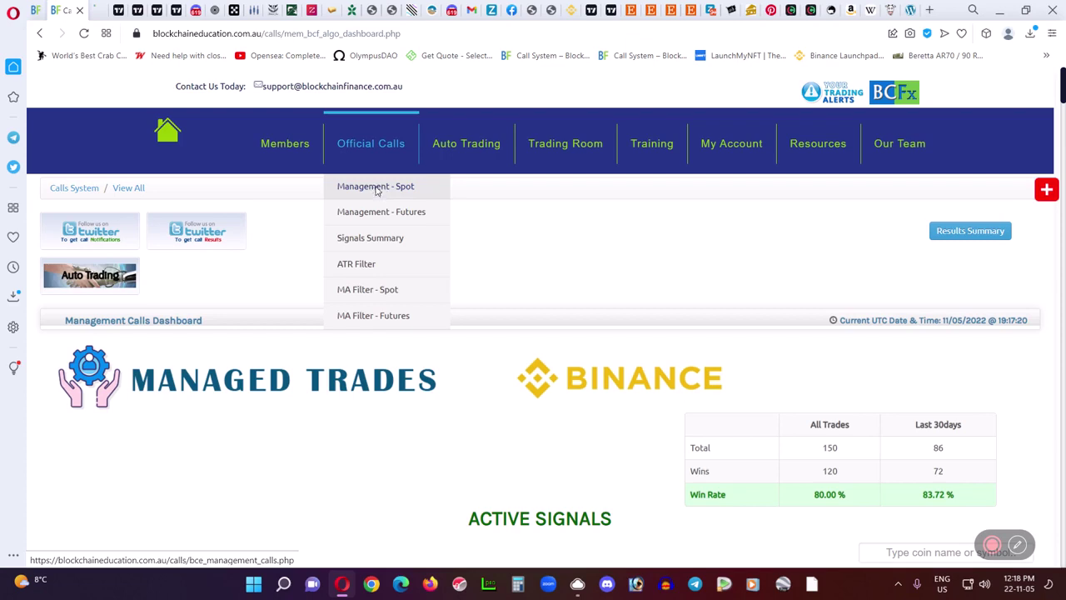
Open the Management - Spot call form and enter DOTU as the coin pair, fixing a typo.
left_click(375, 188)
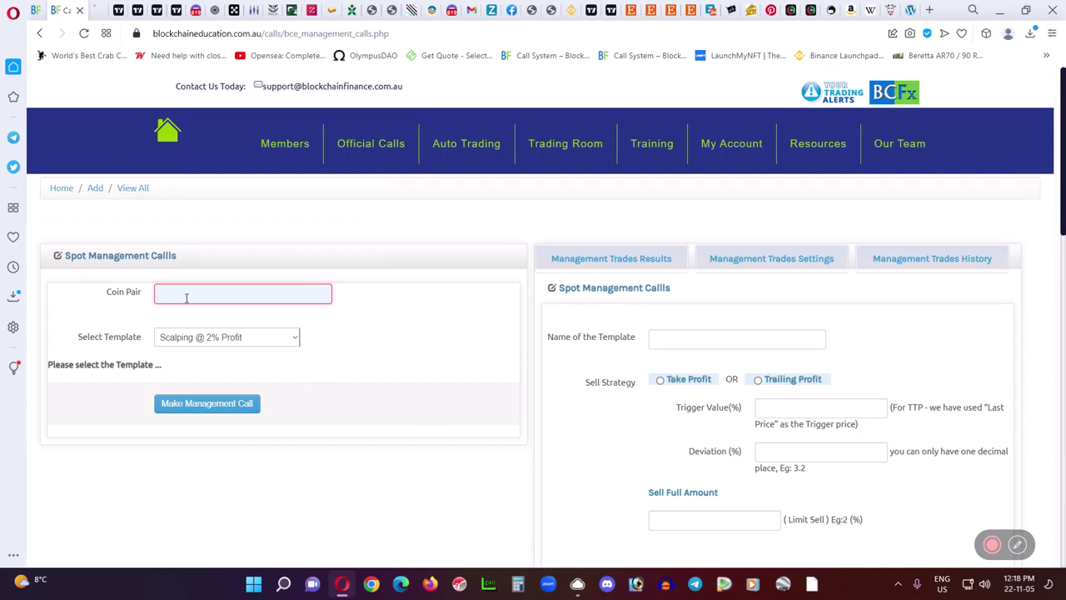
type("d")
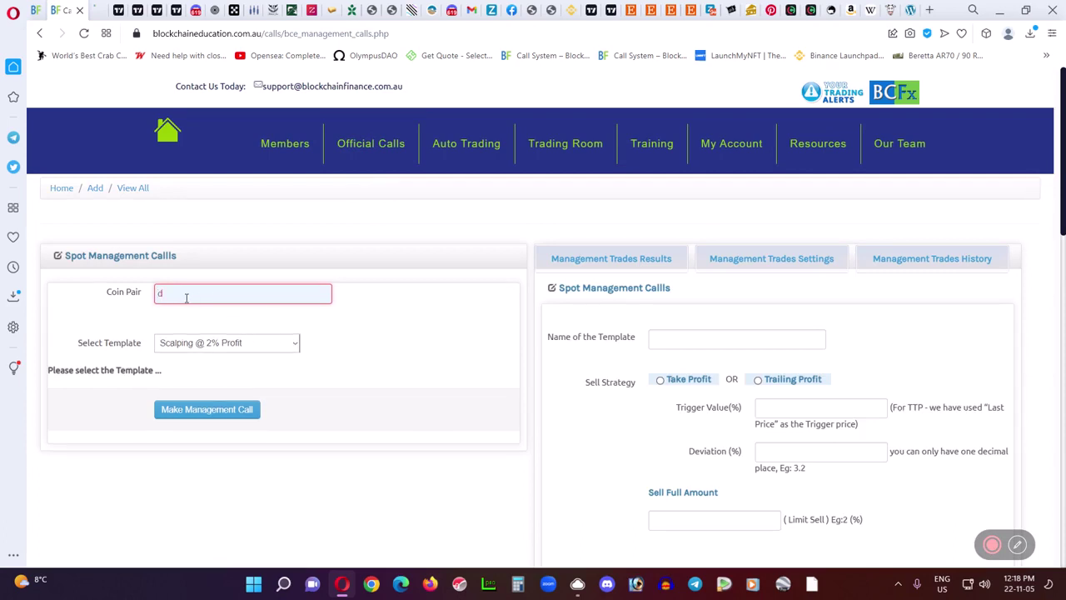
type("utus")
left_click(175, 291)
key("BackSpace")
type("o")
left_click_drag(208, 292, 49, 289)
key("BackSpace")
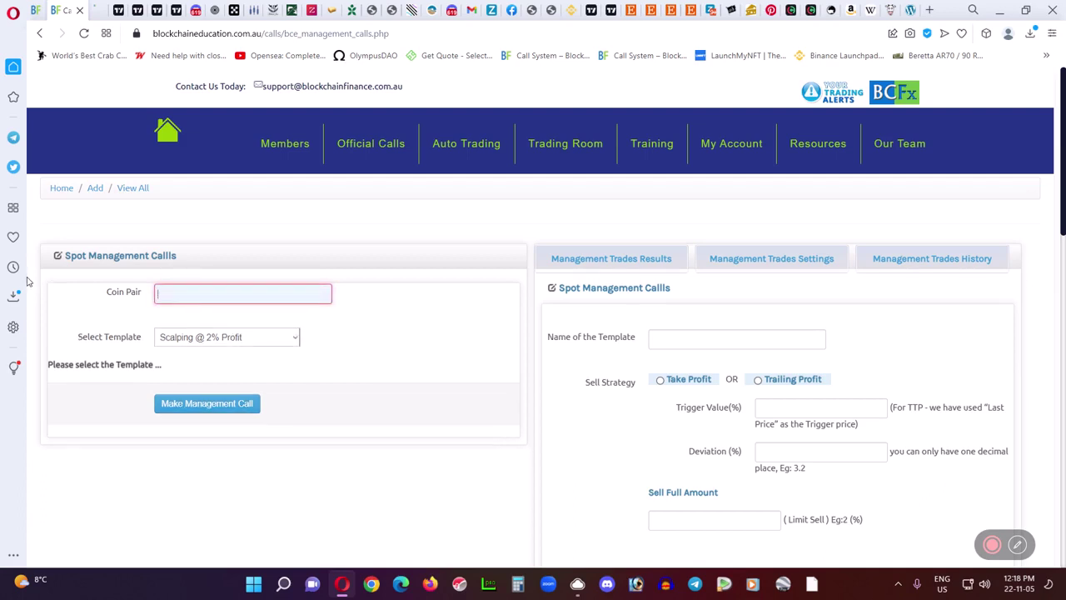
type("DOT")
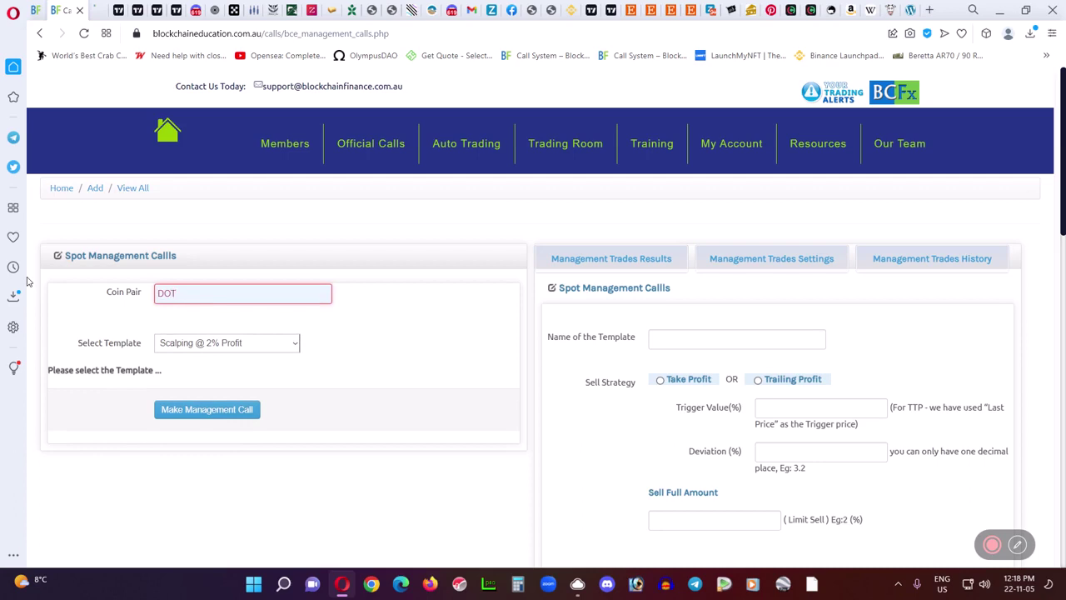
type("USDT")
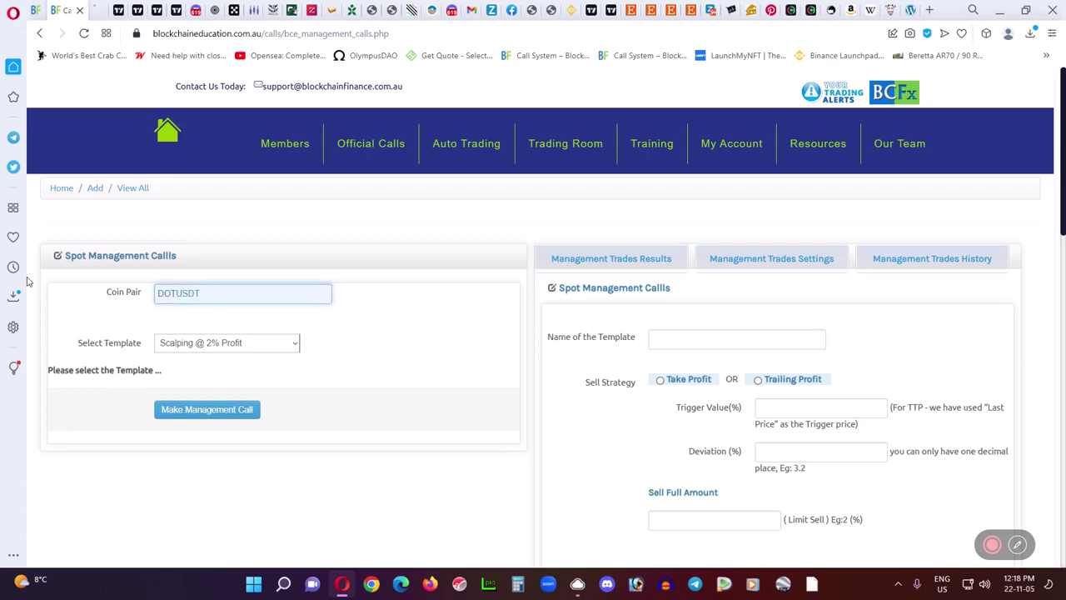
Choose the TP - 6% template, setting take profit to 6.00%.
left_click(295, 343)
left_click_drag(296, 215, 295, 326)
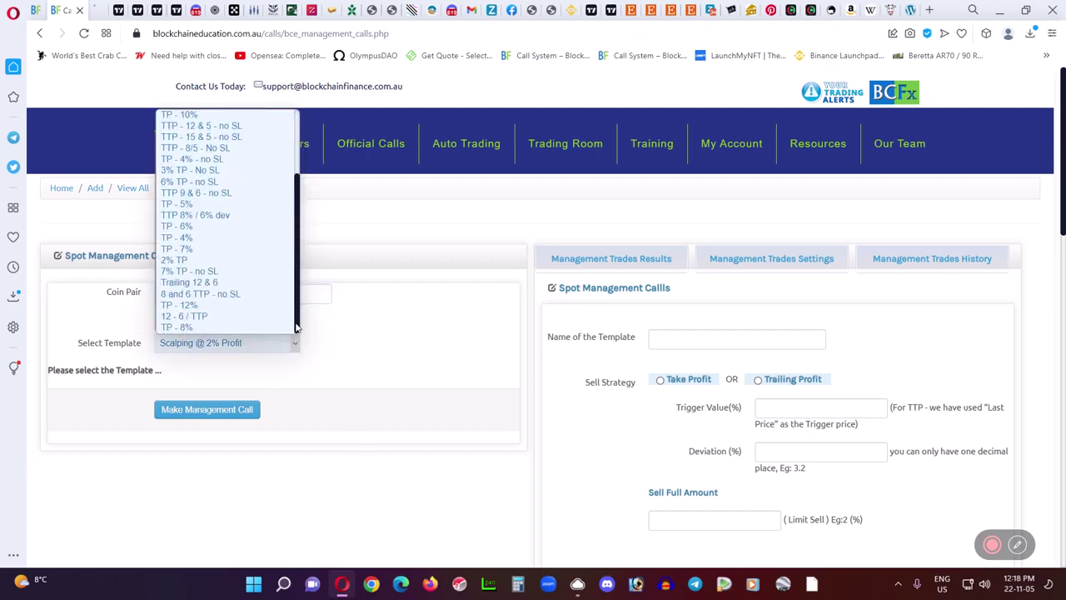
left_click(179, 226)
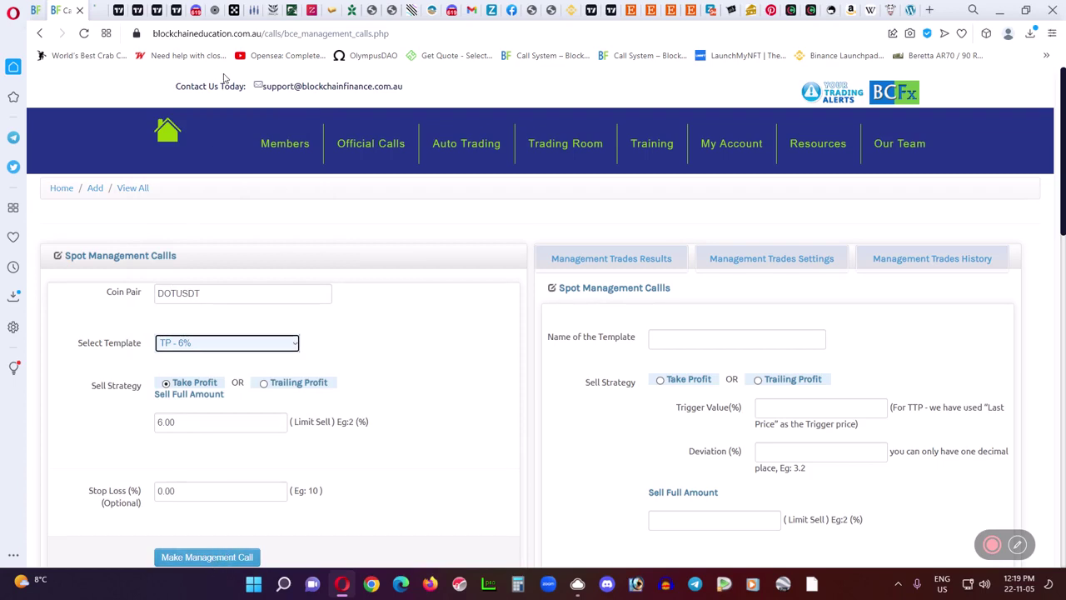
Switch the TradingView chart from KSMUSDT to the Binance DOTUSDT pair.
left_click(177, 10)
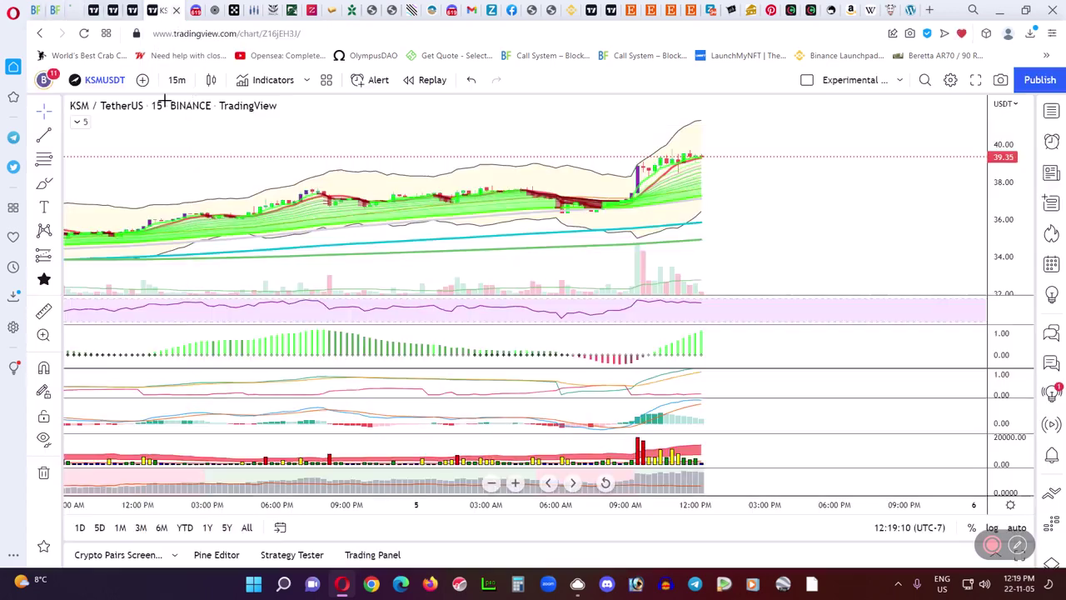
left_click(125, 80)
key("BackSpace")
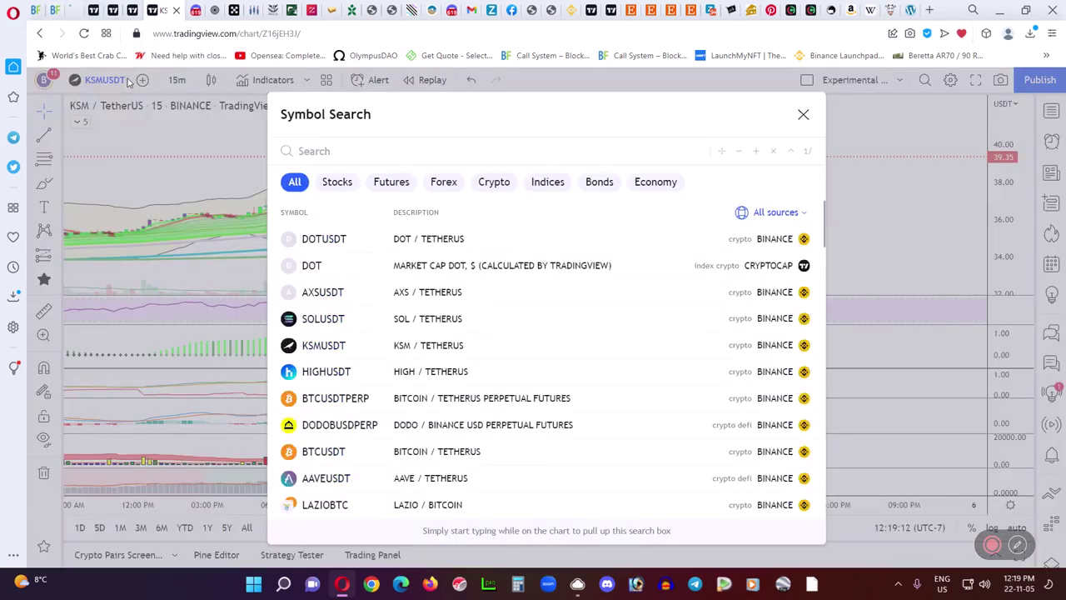
type("DOTU")
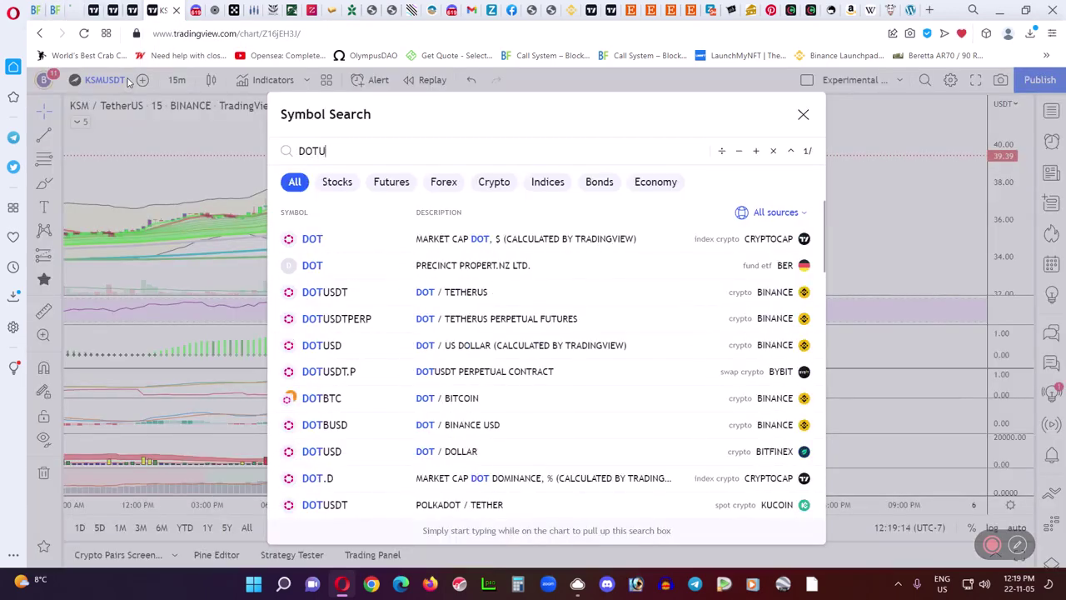
type("SDT")
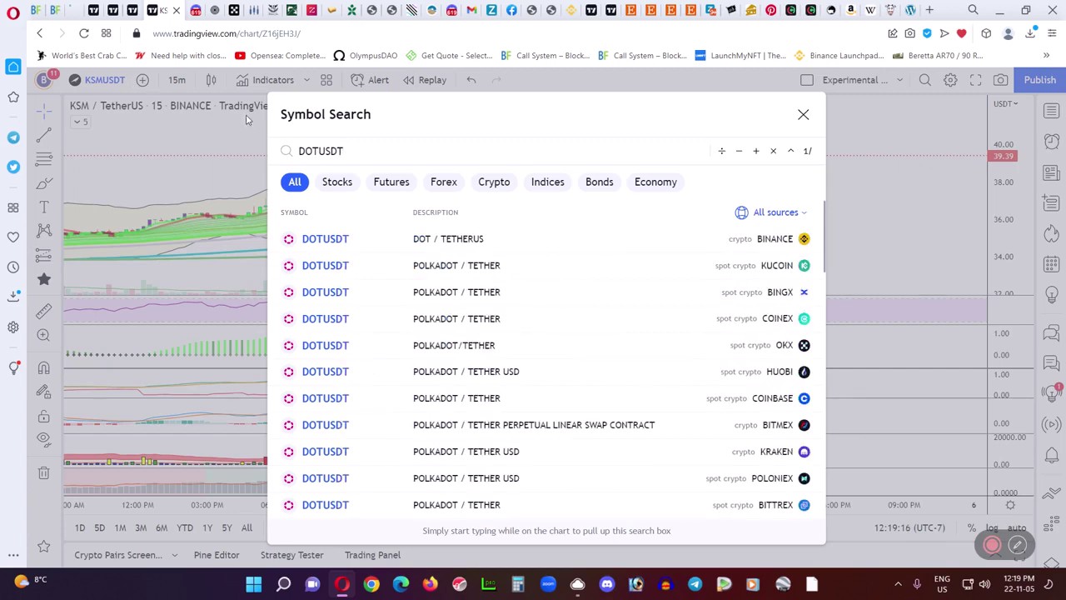
left_click(345, 240)
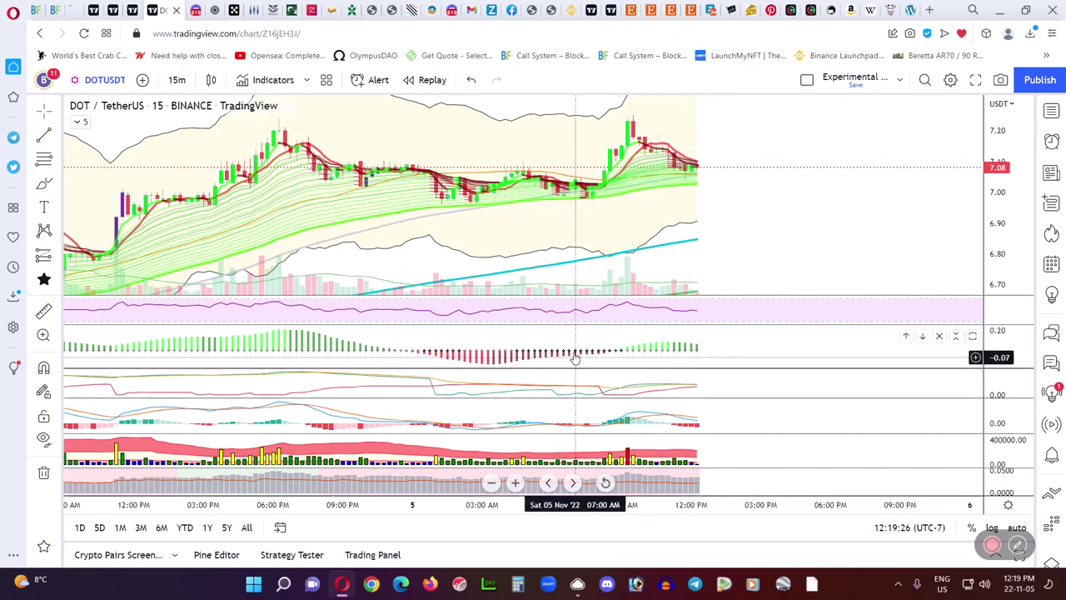
Set DOTUSDT to 1-hour candles, widen the price scale, and pick the Price Range tool.
left_click(177, 79)
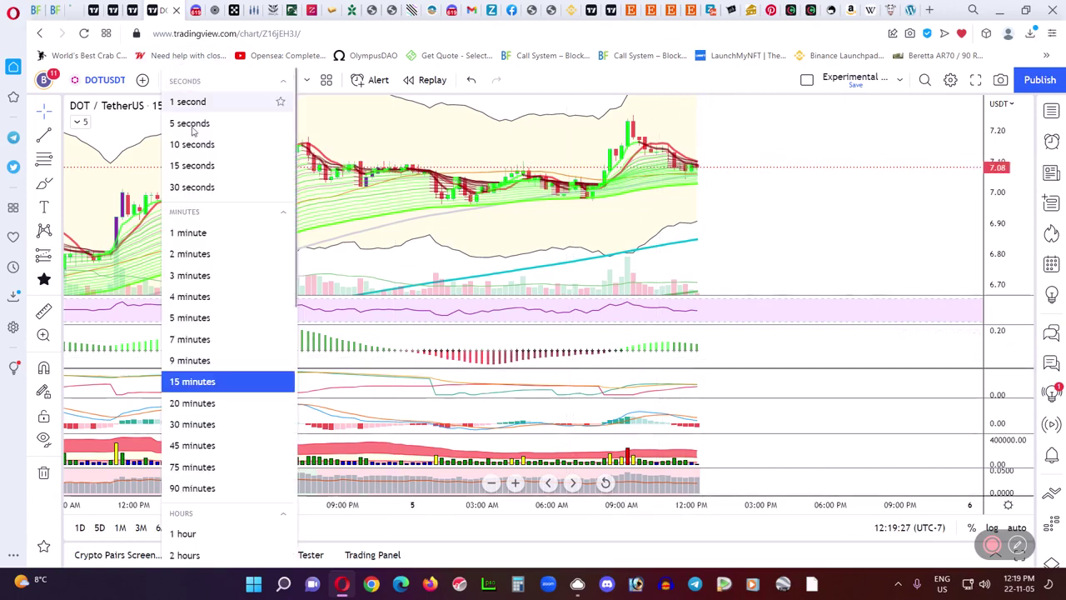
left_click(184, 533)
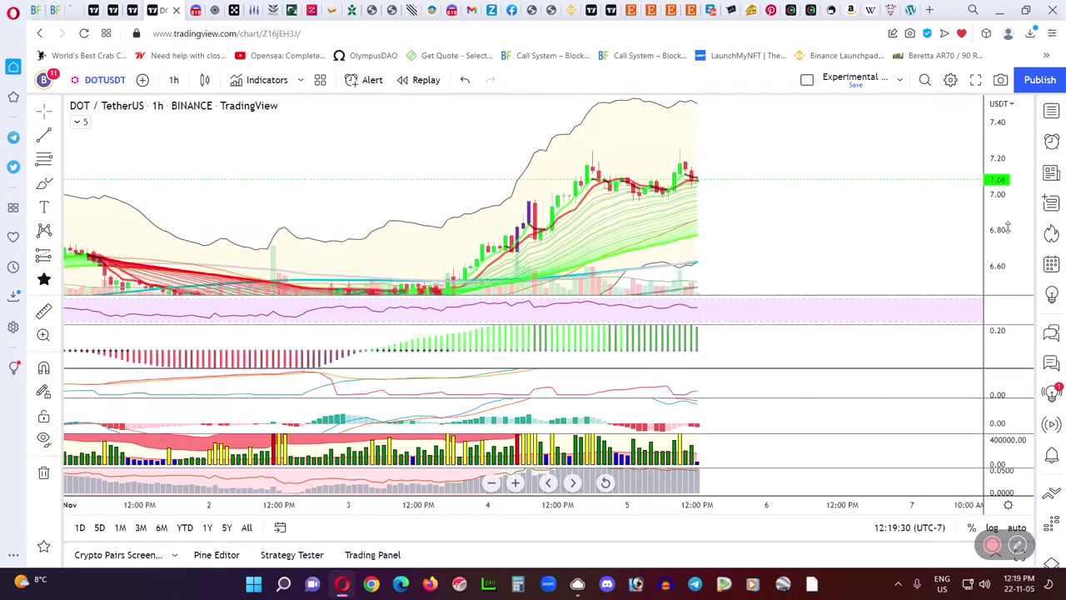
left_click_drag(1008, 227, 1010, 367)
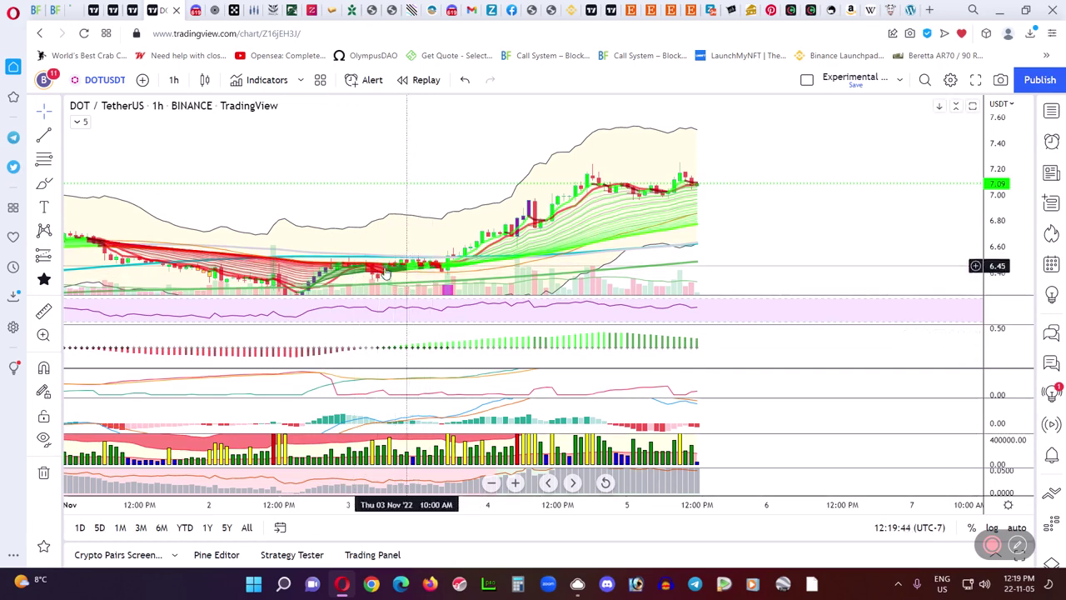
left_click(57, 254)
left_click(109, 364)
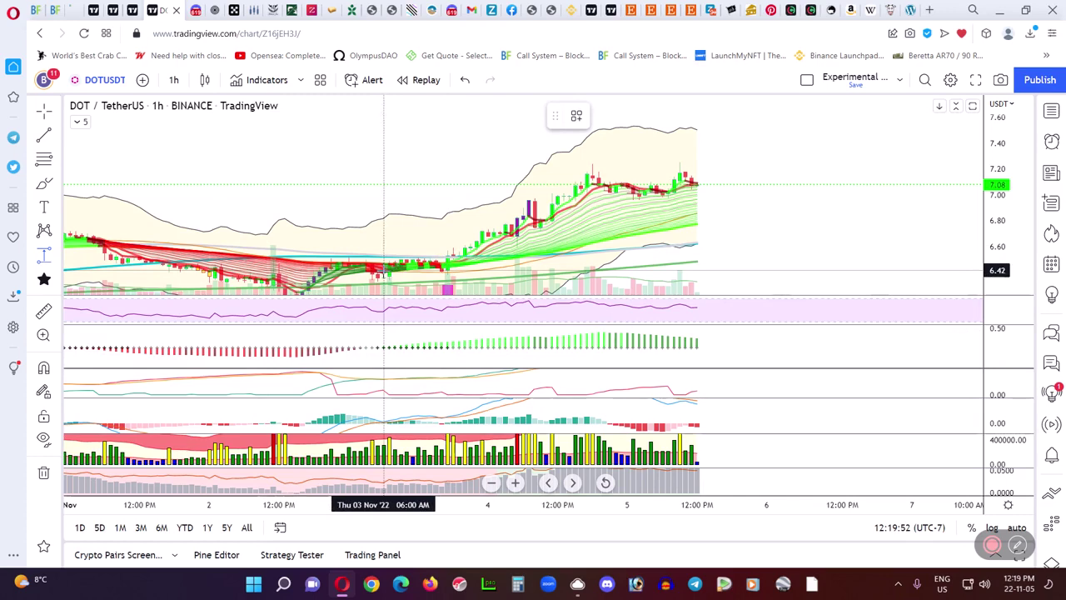
Draw a Price Range from the 3 Nov low (~6.38) to the current ~7.09, reading 0.71 (11.13%).
left_click(378, 273)
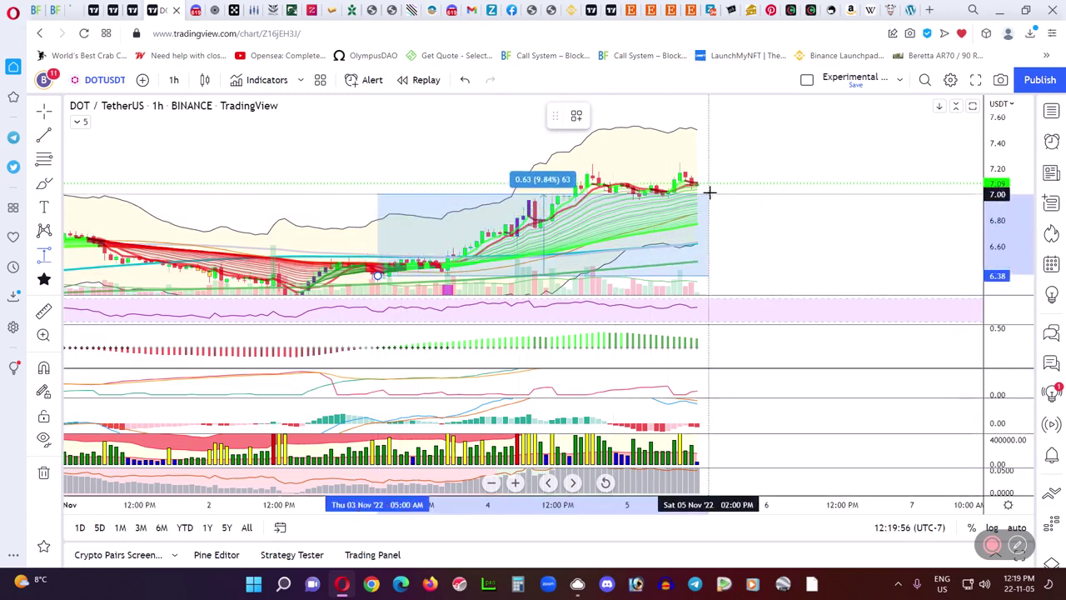
left_click(714, 160)
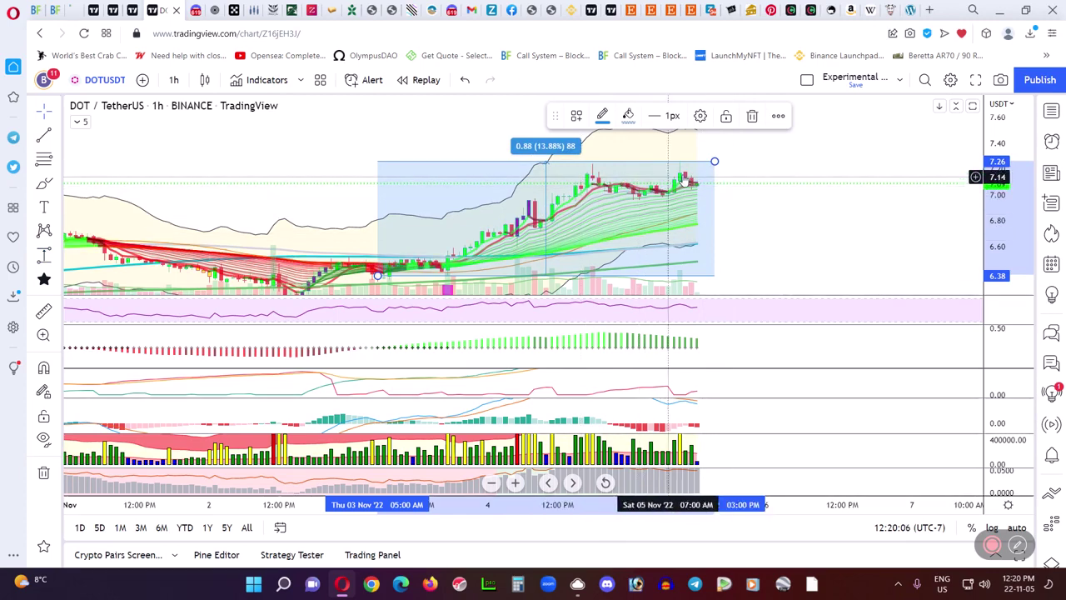
mouse_move(714, 161)
left_mouse_down()
mouse_move(712, 199)
mouse_move(705, 170)
mouse_move(696, 183)
left_mouse_up()
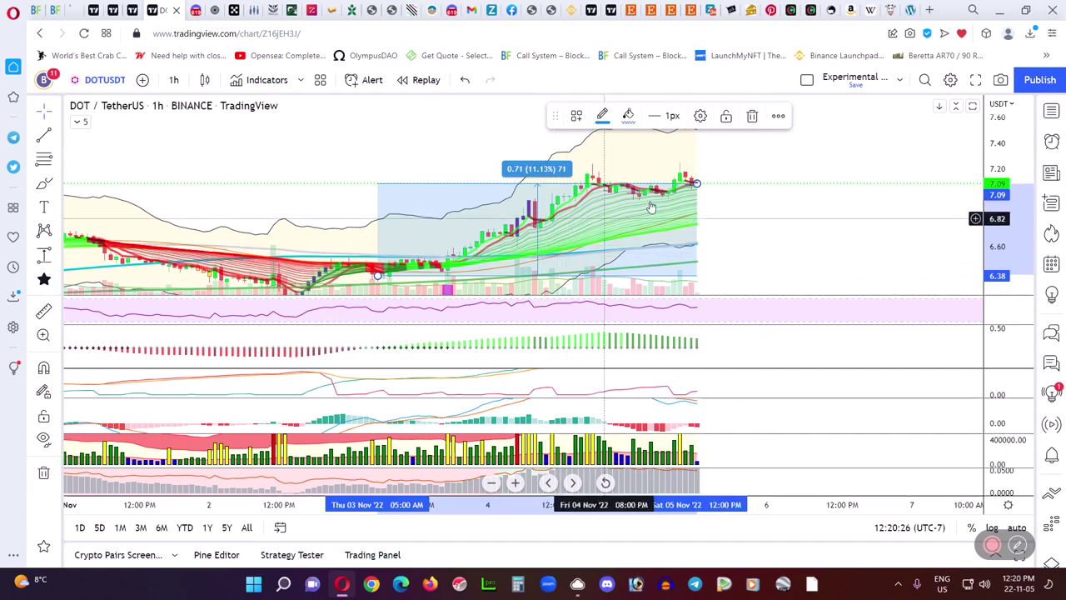
left_click(329, 145)
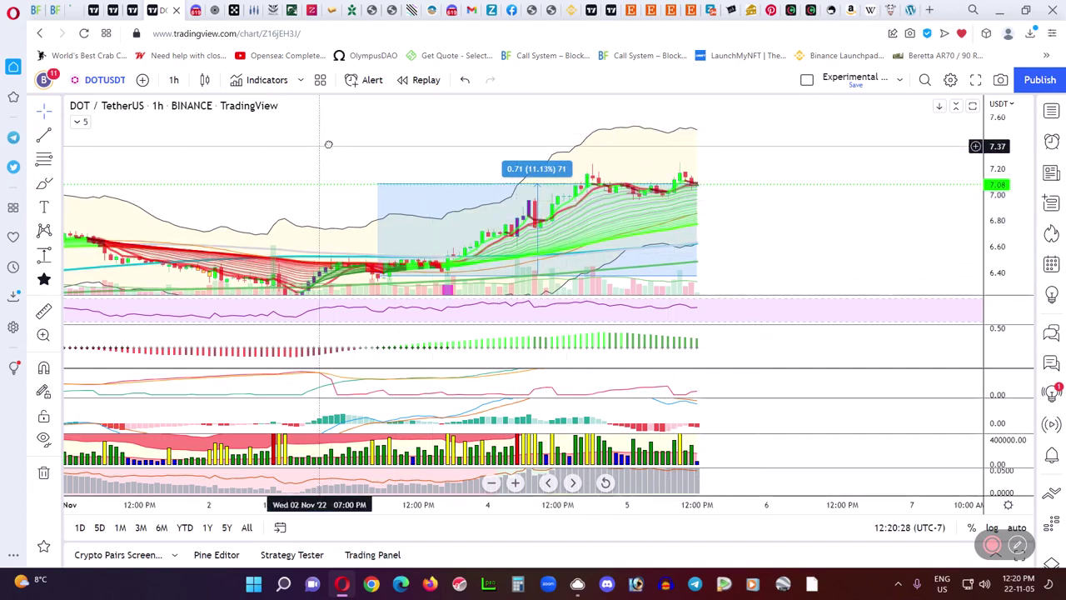
left_click_drag(329, 144, 447, 112)
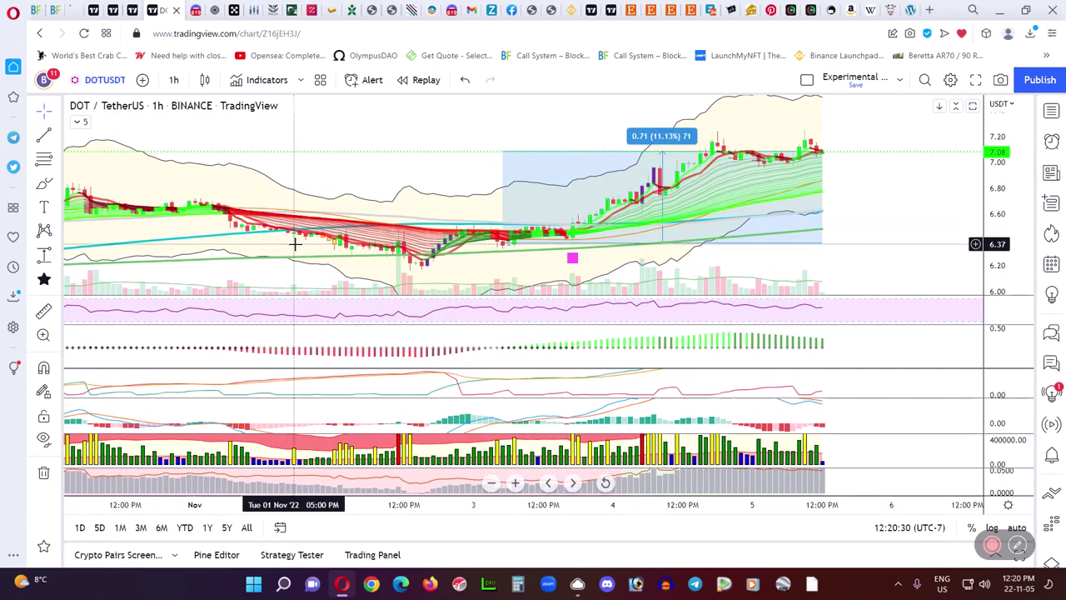
Return to the Spot Management Calls form and review the DOTUSDT call with its TP - 6% template.
left_click(60, 10)
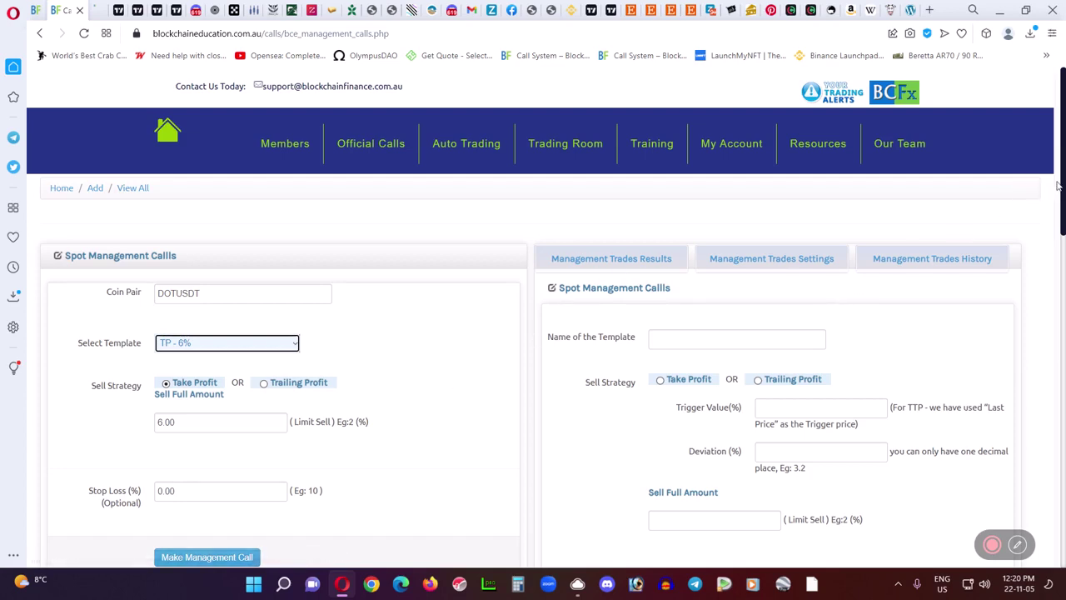
scroll(1063, 190, "down", 2)
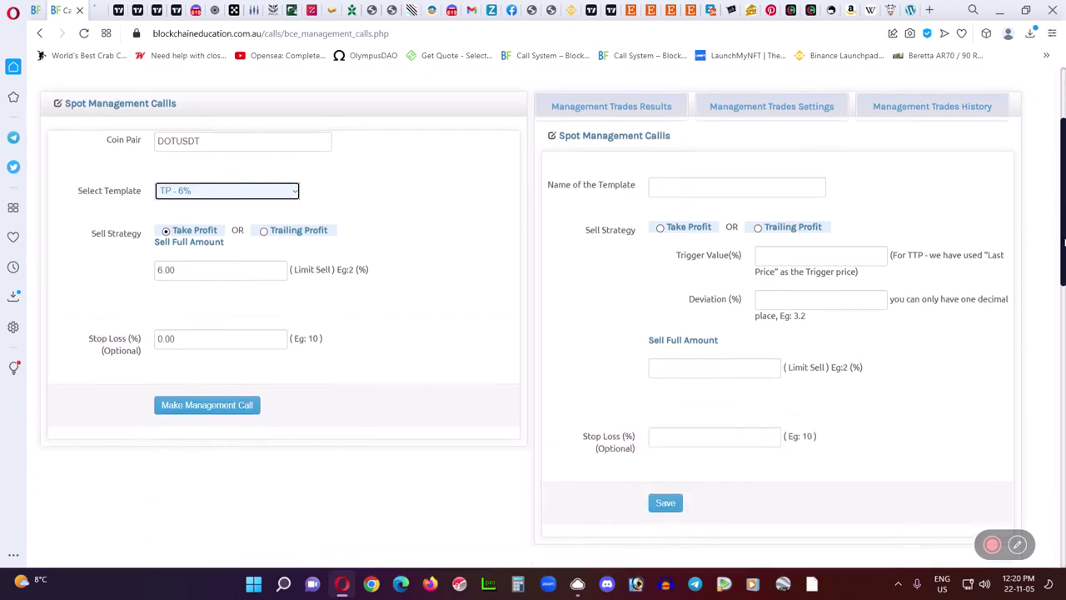
scroll(450, 219, "up", 2)
mouse_move(369, 157)
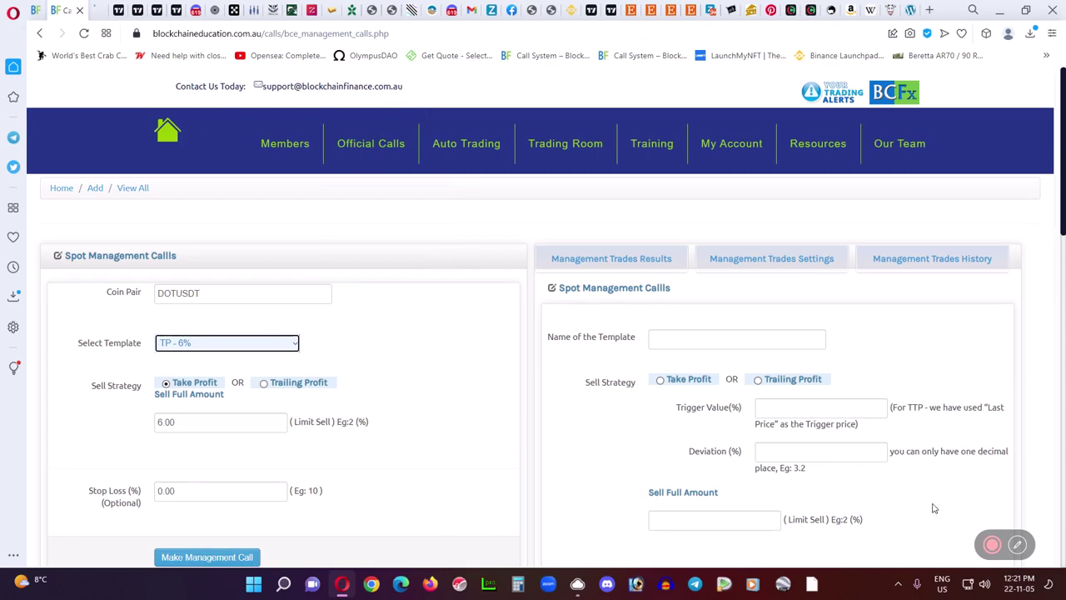
left_click(992, 545)
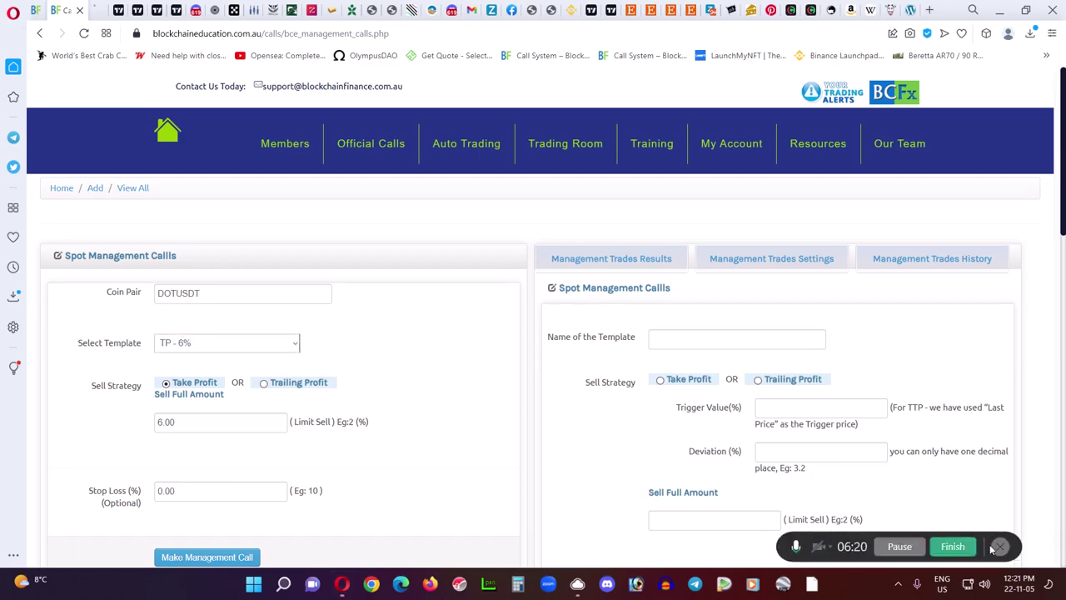